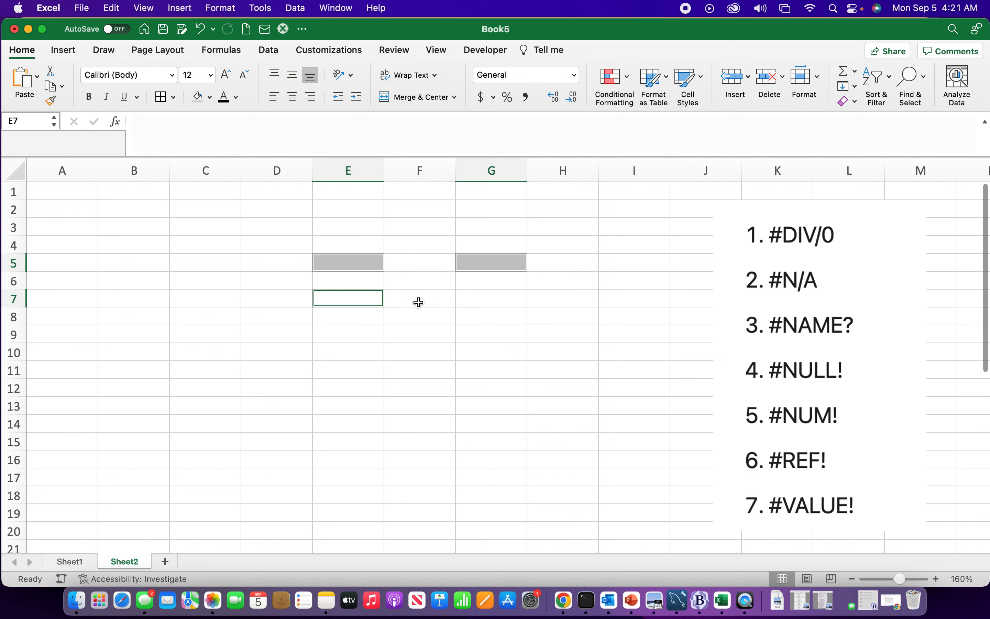
Step: Add an outline border around each of the separate cells E5, G5, E7 and G7
{"action": "left_click", "coordinate": [471, 303], "text": "super"}
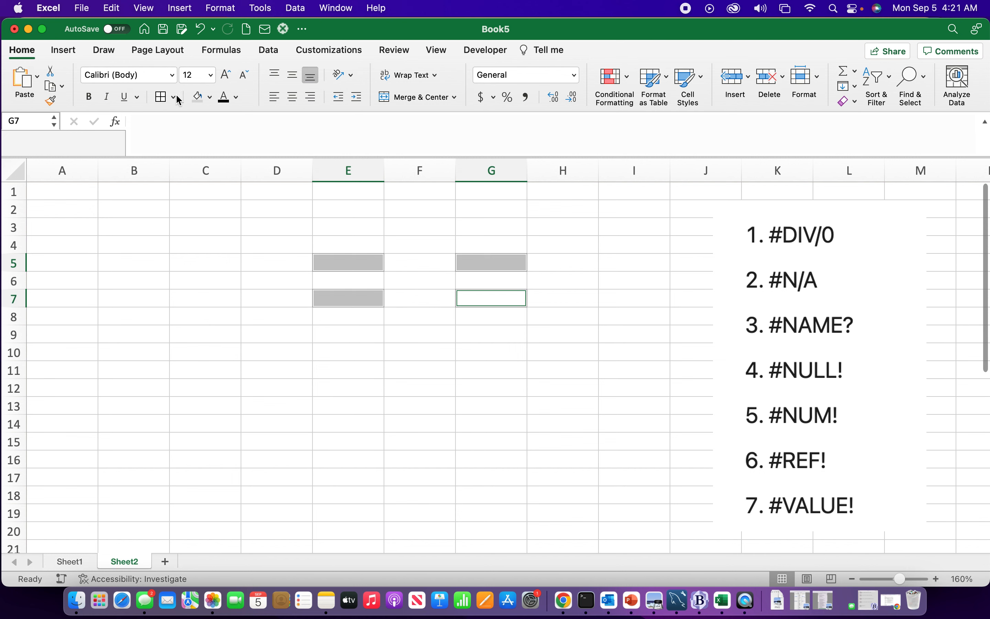
{"action": "left_click", "coordinate": [161, 97]}
{"action": "left_click", "coordinate": [557, 262]}
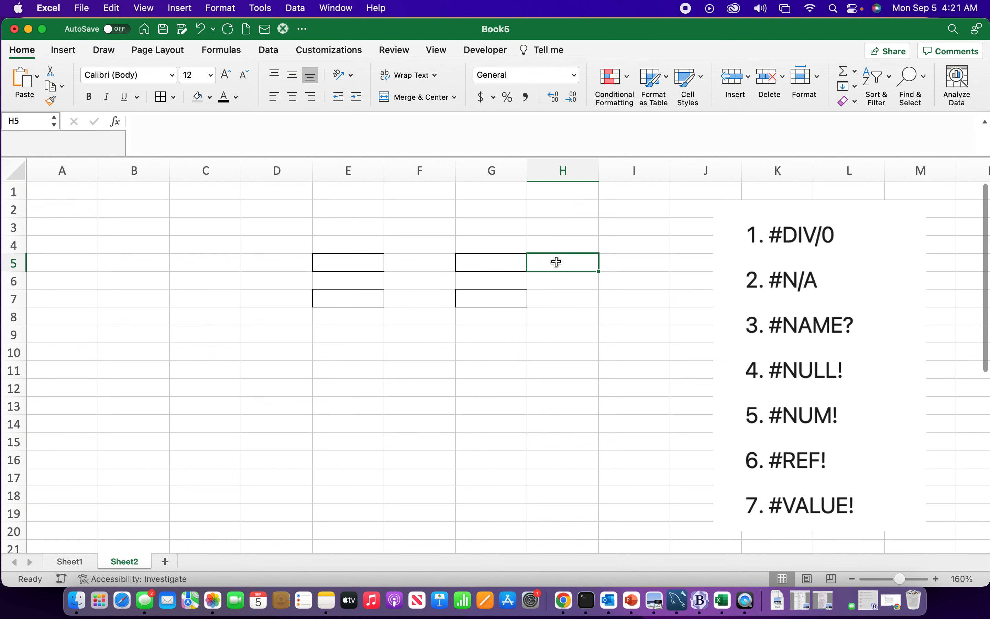
{"action": "key", "text": "Right"}
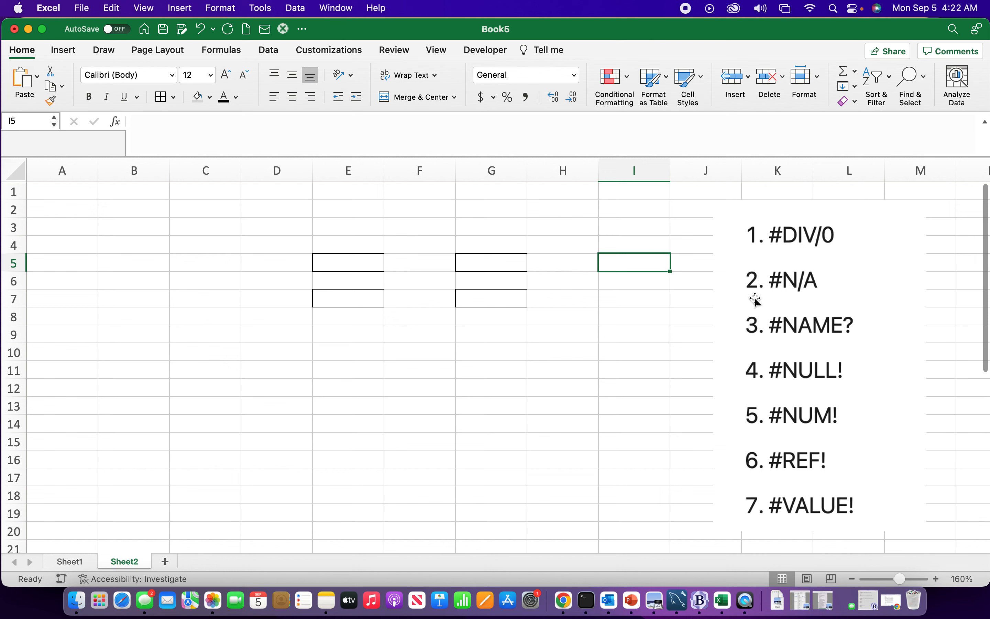
Step: Enter the value 3 in the bordered cell E5
{"action": "left_click", "coordinate": [615, 305]}
{"action": "left_click", "coordinate": [618, 266]}
{"action": "key", "text": "Left"}
{"action": "key", "text": "Left"}
{"action": "key", "text": "Left"}
{"action": "key", "text": "Left"}
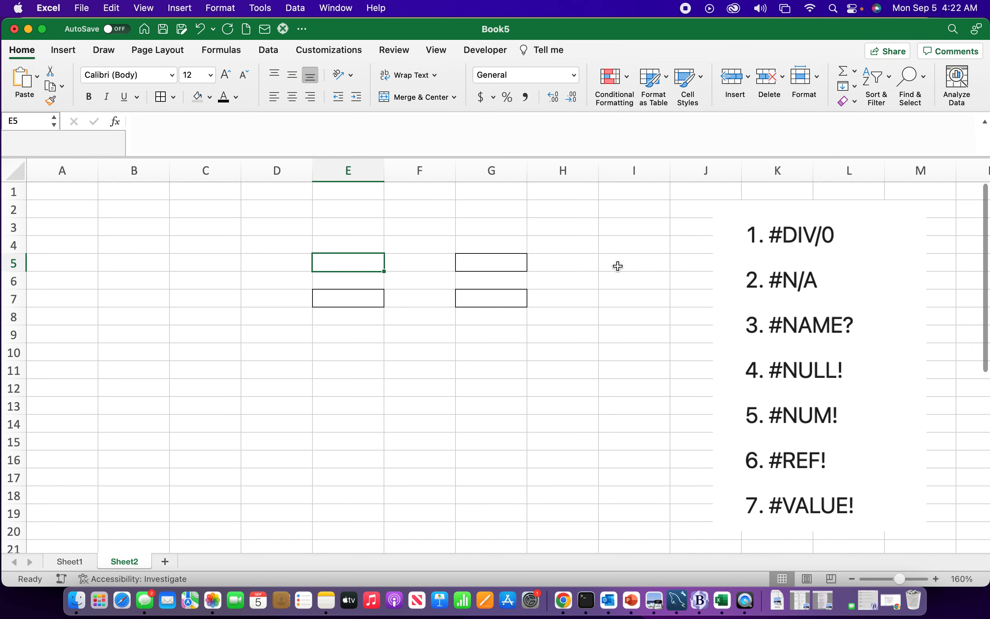
{"action": "type", "text": "3"}
{"action": "key", "text": "Right"}
Step: Fill the second bordered row with 3 in E7 and 0 in G7, skipping G5
{"action": "key", "text": "Right"}
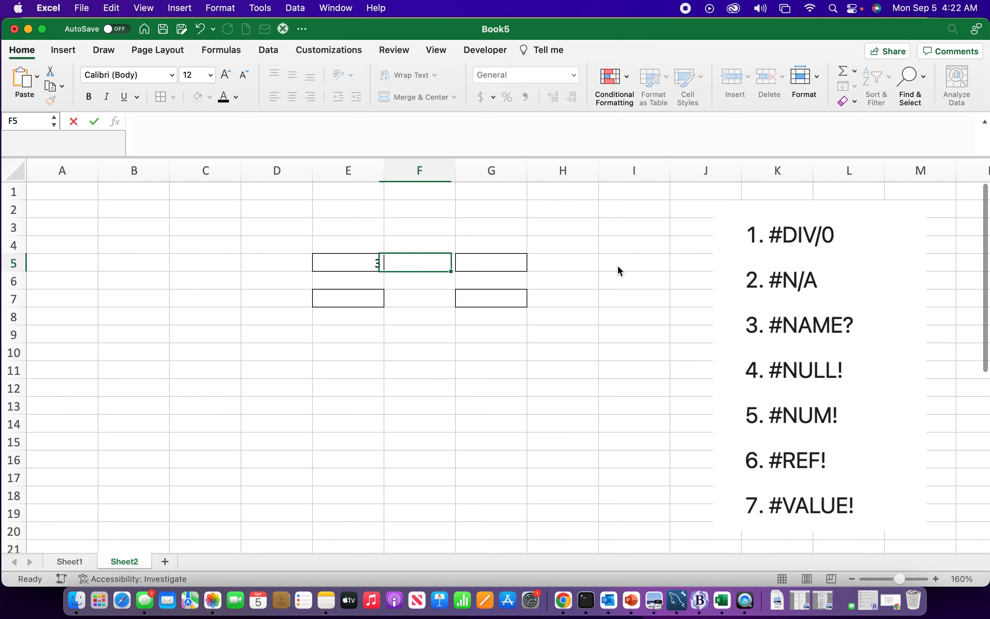
{"action": "key", "text": "Down"}
{"action": "key", "text": "Down"}
{"action": "key", "text": "Left"}
{"action": "key", "text": "Left"}
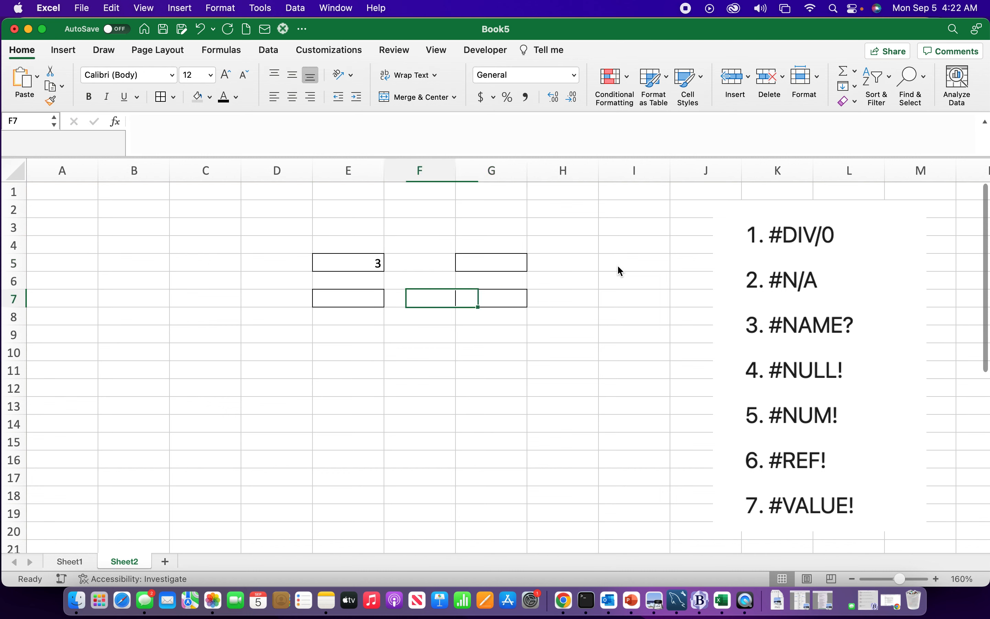
{"action": "type", "text": "3"}
{"action": "key", "text": "Right"}
{"action": "key", "text": "Right"}
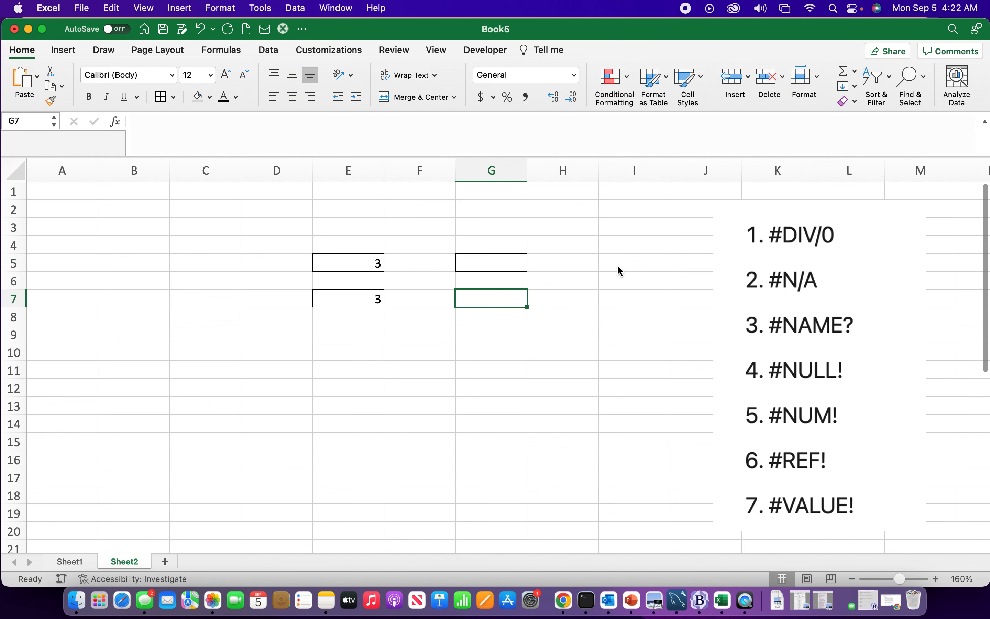
{"action": "type", "text": "0"}
{"action": "key", "text": "Right"}
Step: Enter the division formula =E5/G5 in cell I5
{"action": "key", "text": "Right"}
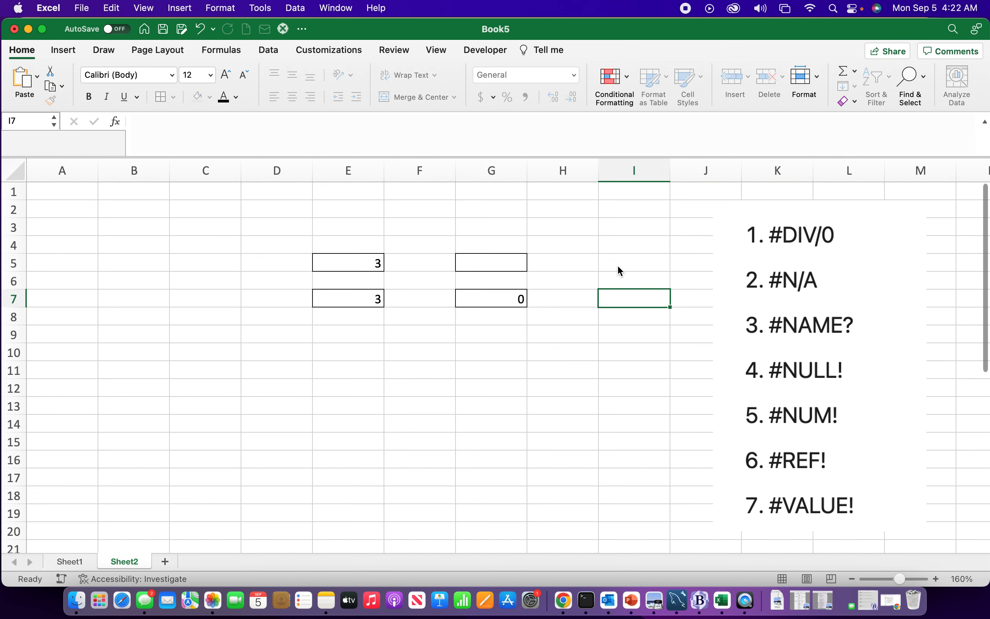
{"action": "key", "text": "Up"}
{"action": "key", "text": "Up"}
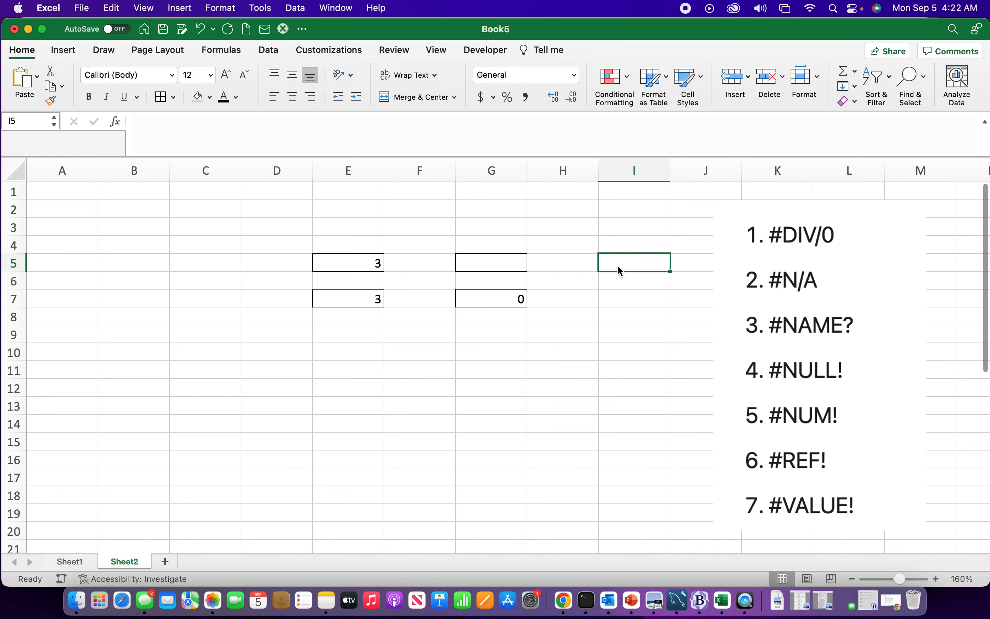
{"action": "type", "text": "="}
{"action": "key", "text": "Left"}
{"action": "key", "text": "Left"}
{"action": "key", "text": "Left"}
{"action": "key", "text": "Left"}
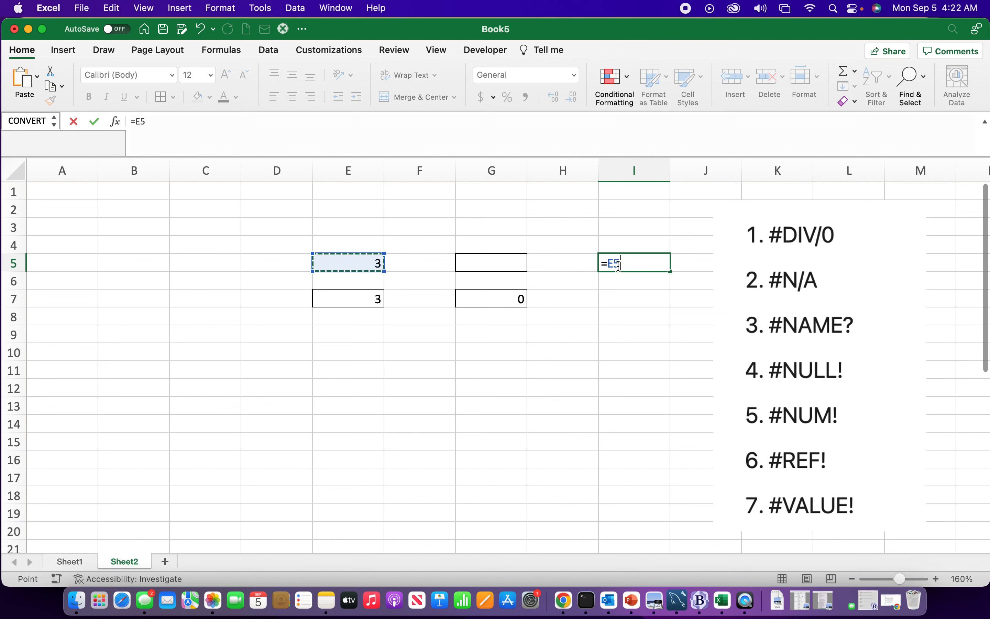
{"action": "type", "text": "/"}
{"action": "key", "text": "Left"}
{"action": "key", "text": "Left"}
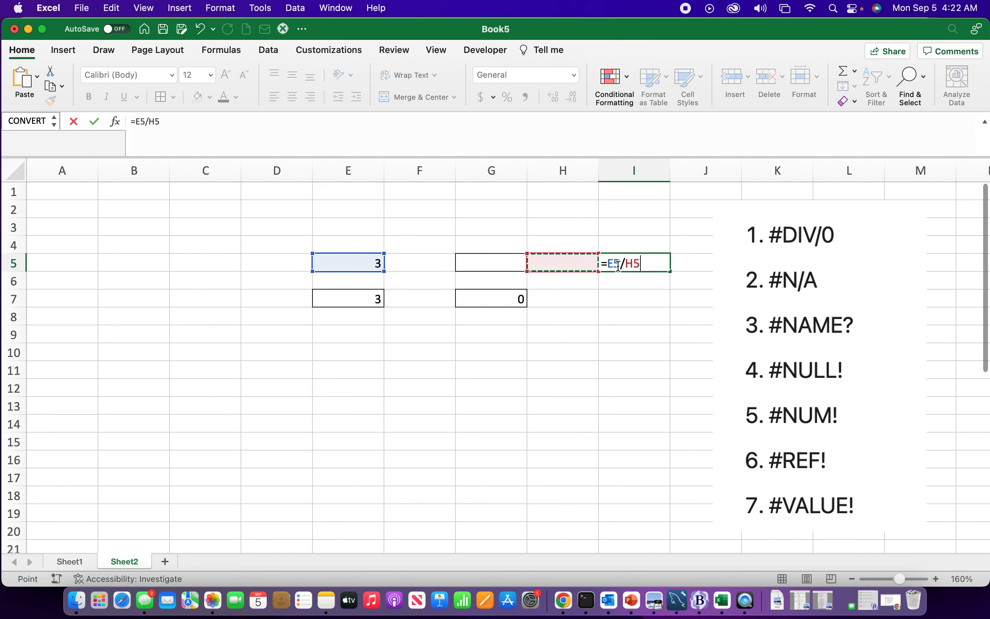
{"action": "key", "text": "Return"}
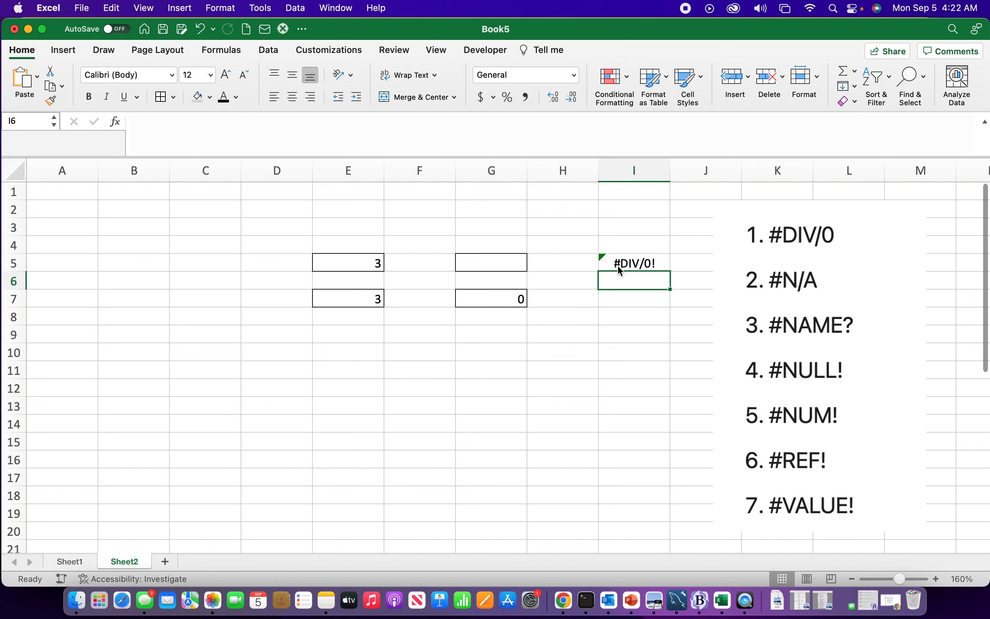
Step: Enter the division formula =E7/G7 in cell I7
{"action": "key", "text": "Down"}
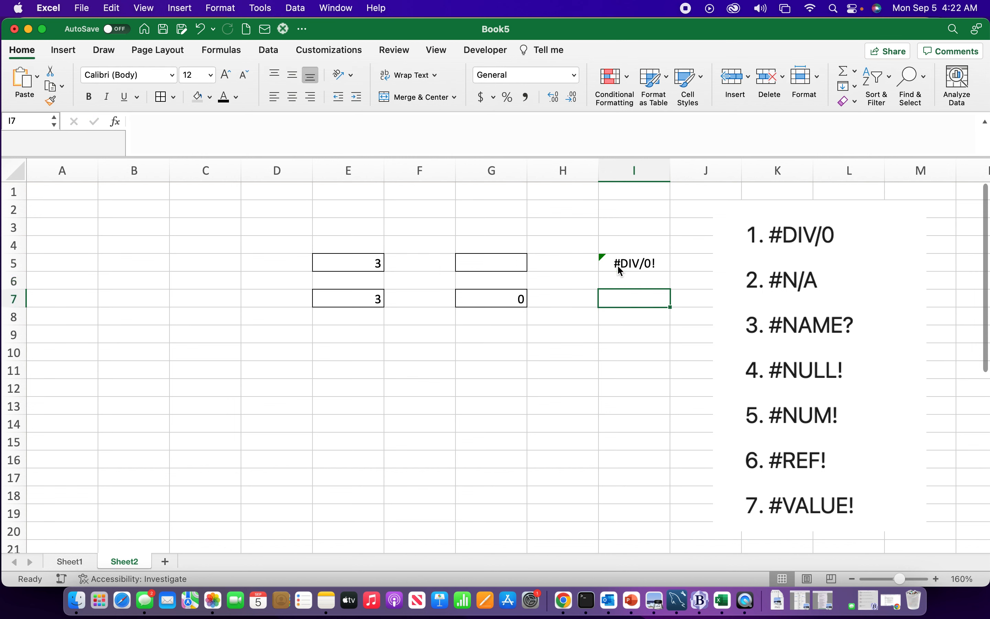
{"action": "type", "text": "="}
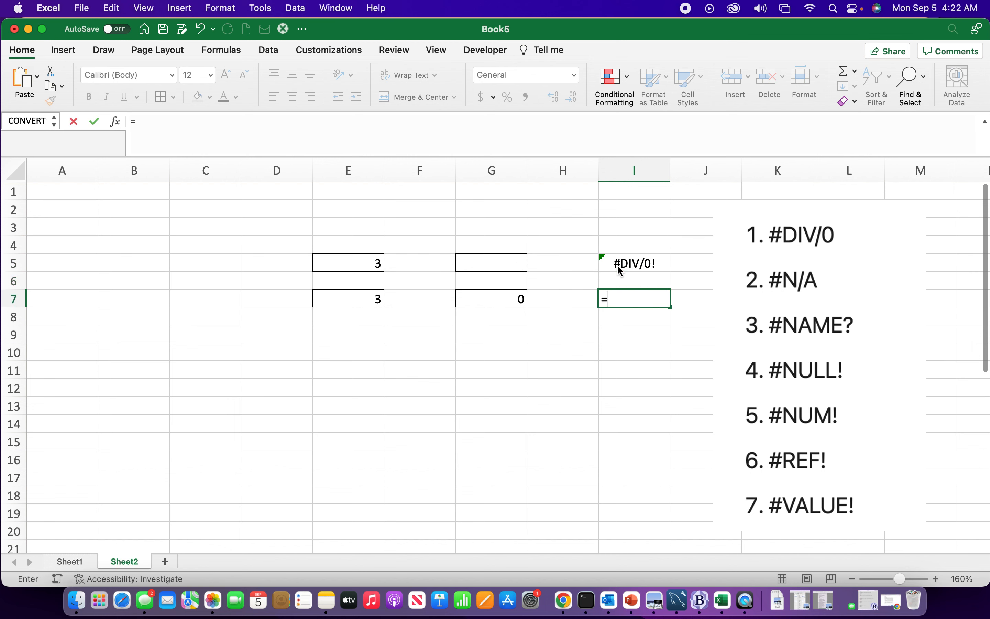
{"action": "key", "text": "Left"}
{"action": "key", "text": "Left"}
{"action": "key", "text": "Left"}
{"action": "key", "text": "Left"}
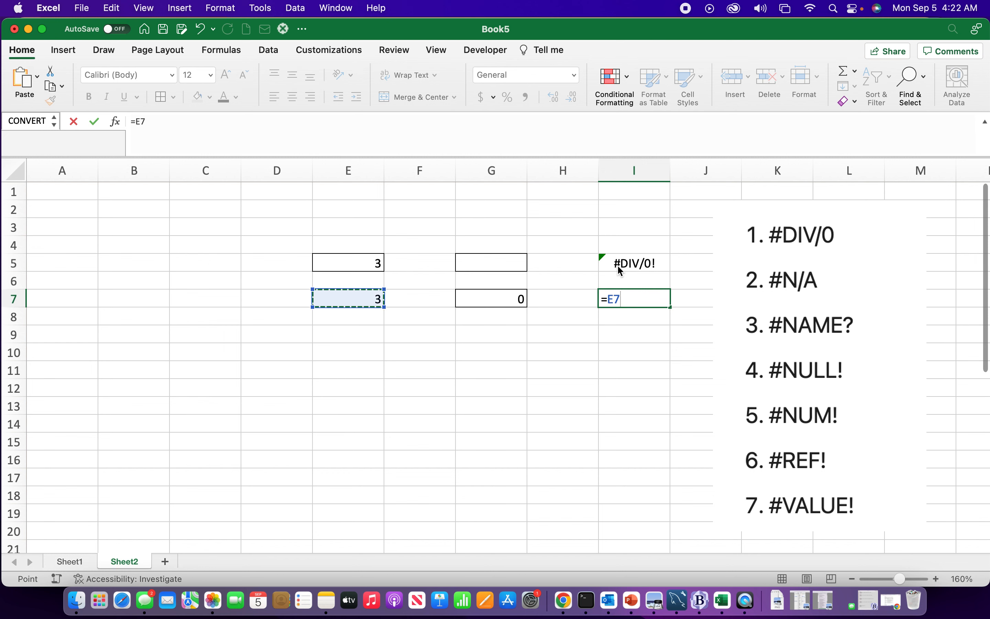
{"action": "type", "text": "/"}
{"action": "key", "text": "Left"}
{"action": "key", "text": "Left"}
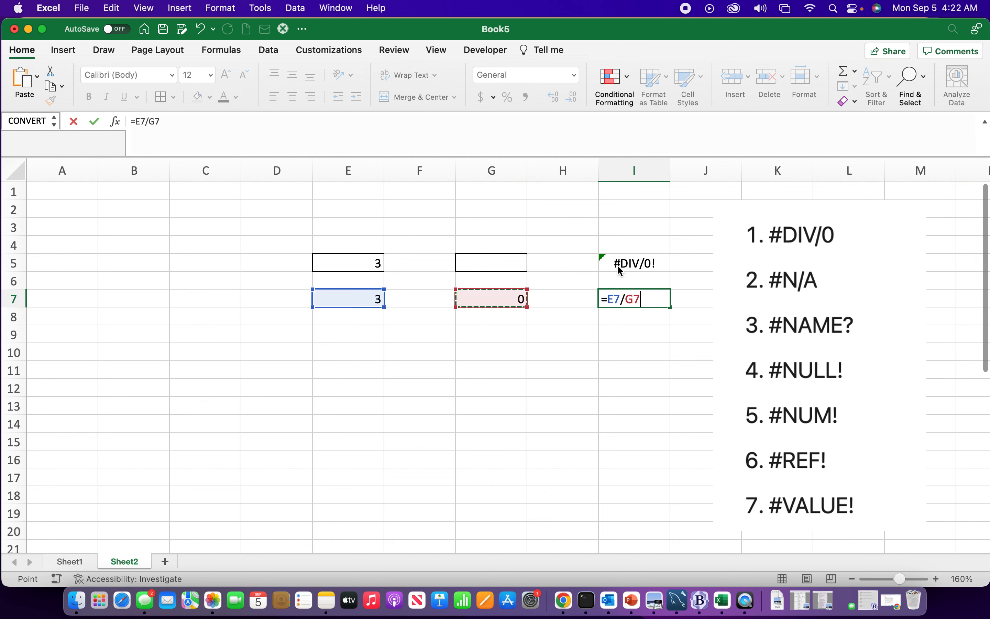
{"action": "key", "text": "Return"}
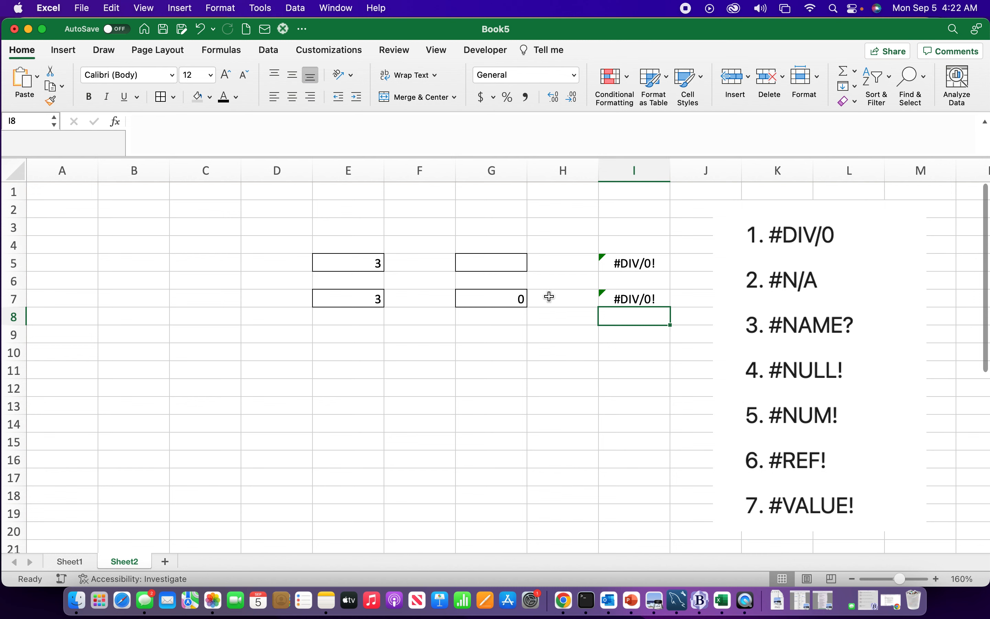
Step: Enter a single blank space in cell G5 as the divisor for the formula in I5
{"action": "left_click", "coordinate": [497, 264]}
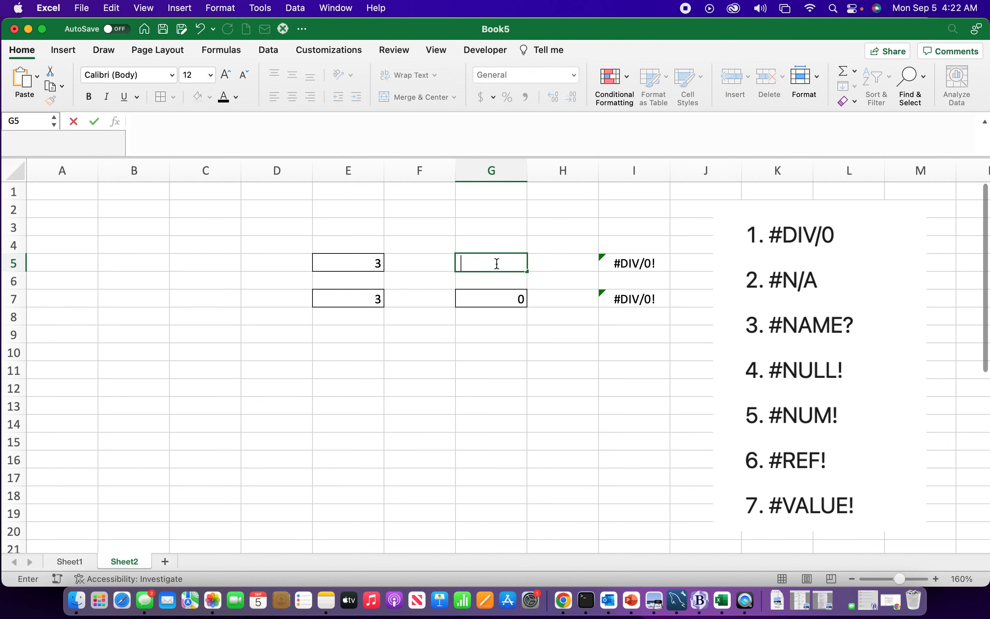
{"action": "key", "text": "Return"}
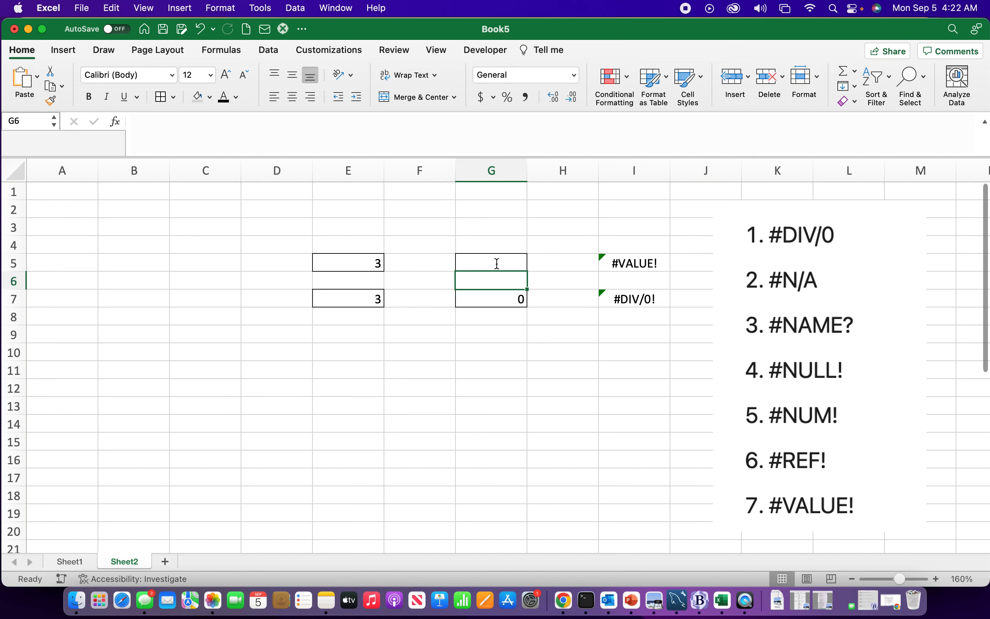
{"action": "key", "text": "Down"}
{"action": "key", "text": "Down"}
{"action": "key", "text": "Down"}
{"action": "key", "text": "Down"}
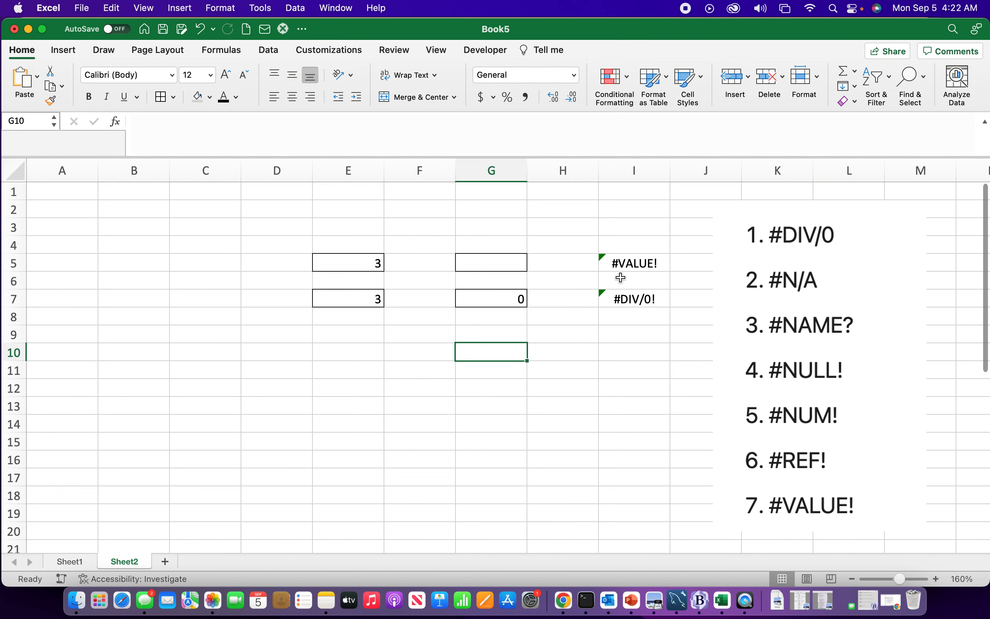
Step: Wrap the division in cell I5 in IFERROR with an empty string as the fallback: =IFERROR(E5/G5,"")
{"action": "double_click", "coordinate": [612, 262]}
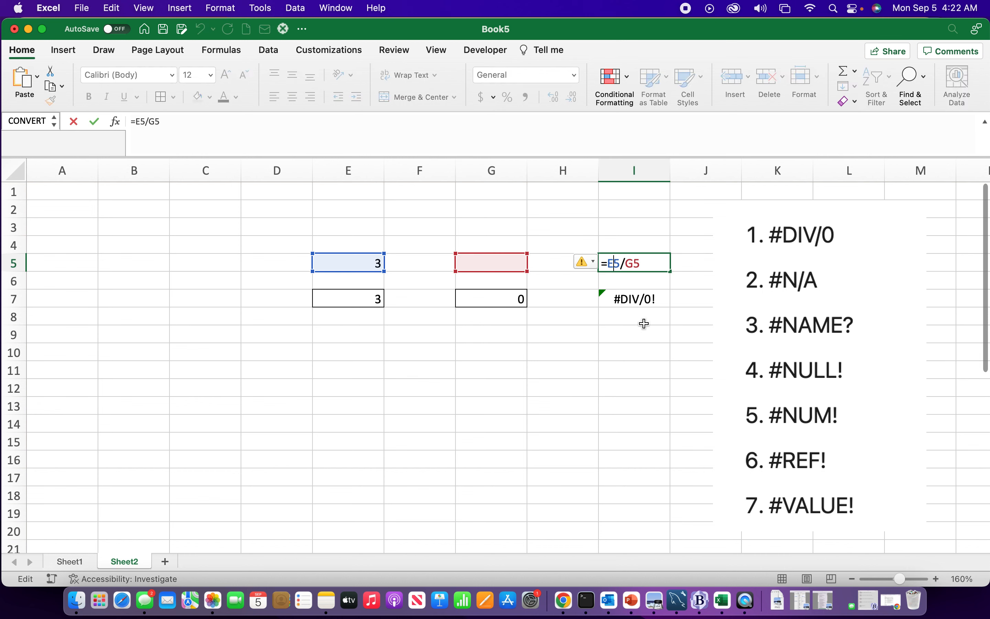
{"action": "key", "text": "Left"}
{"action": "type", "text": "If"}
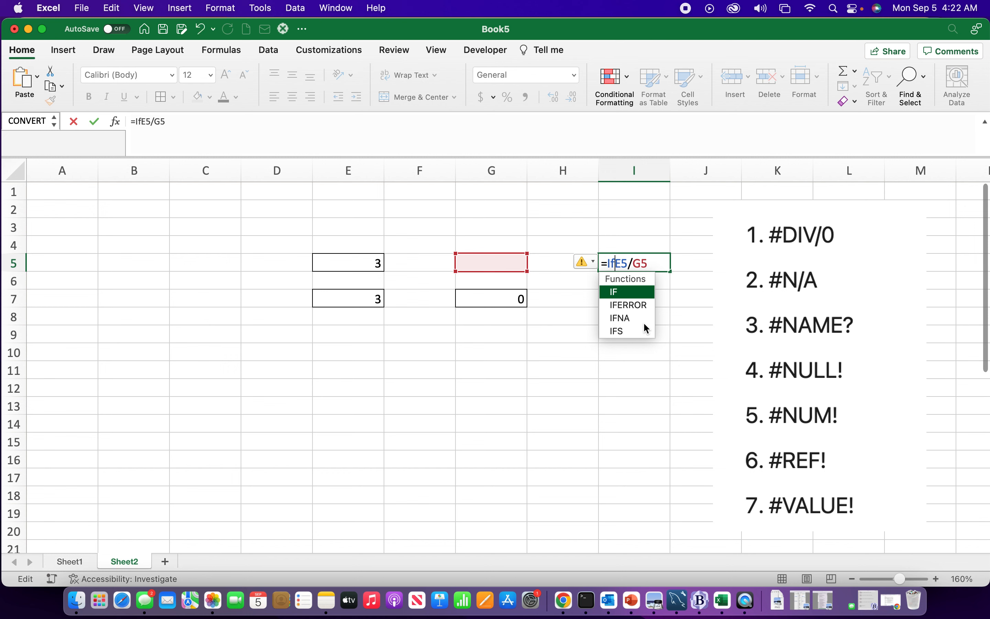
{"action": "type", "text": "error"}
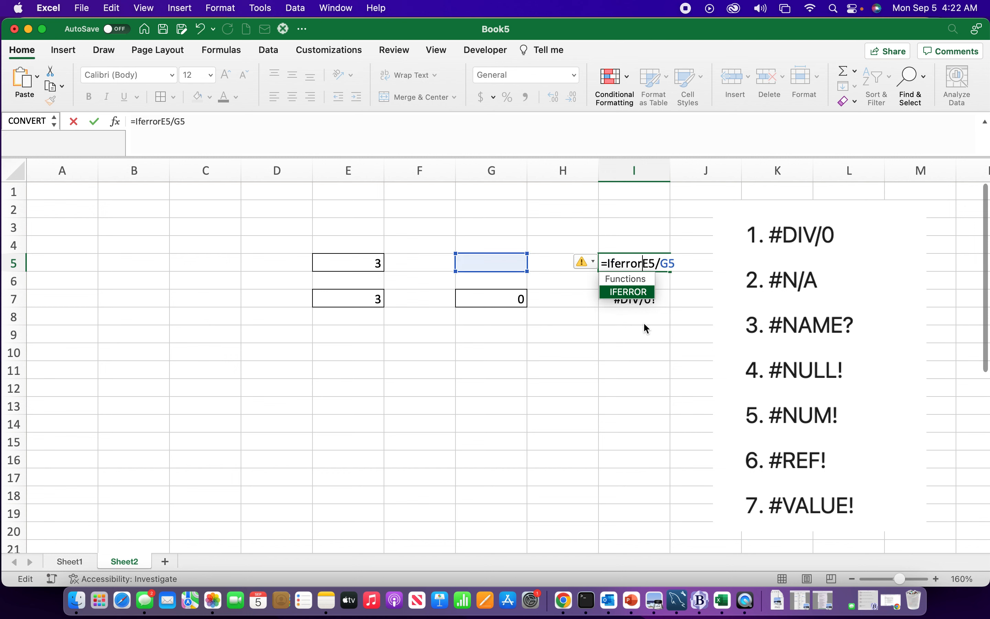
{"action": "type", "text": "("}
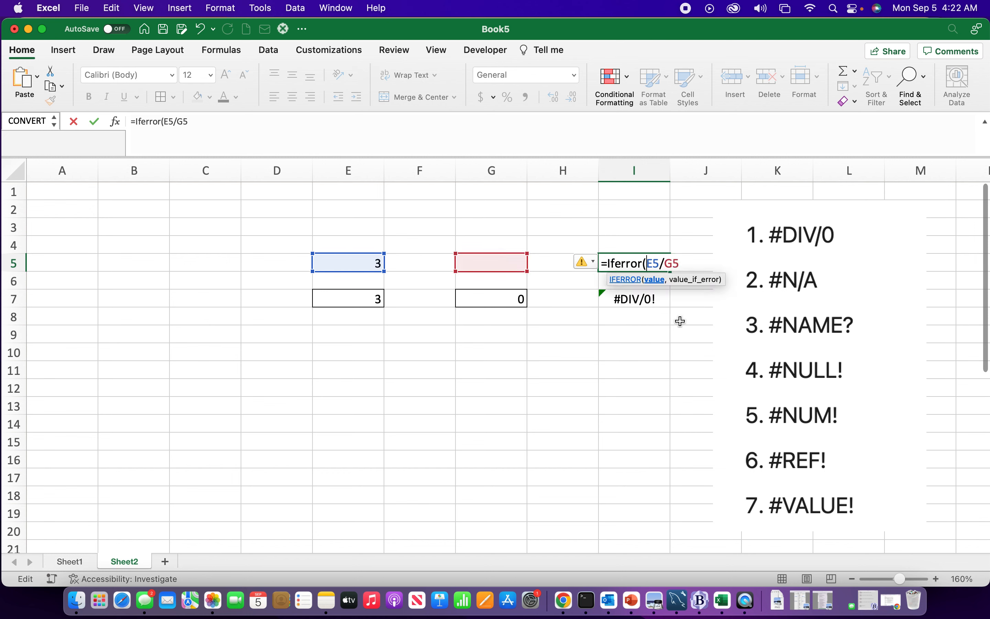
{"action": "left_click", "coordinate": [686, 257]}
{"action": "type", "text": ","}
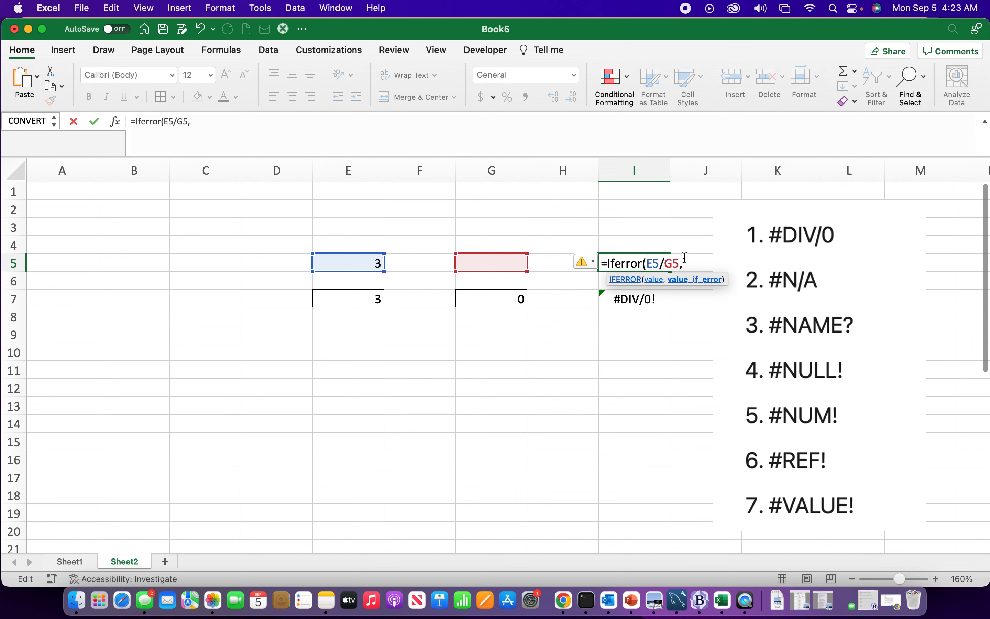
{"action": "type", "text": "\"\")"}
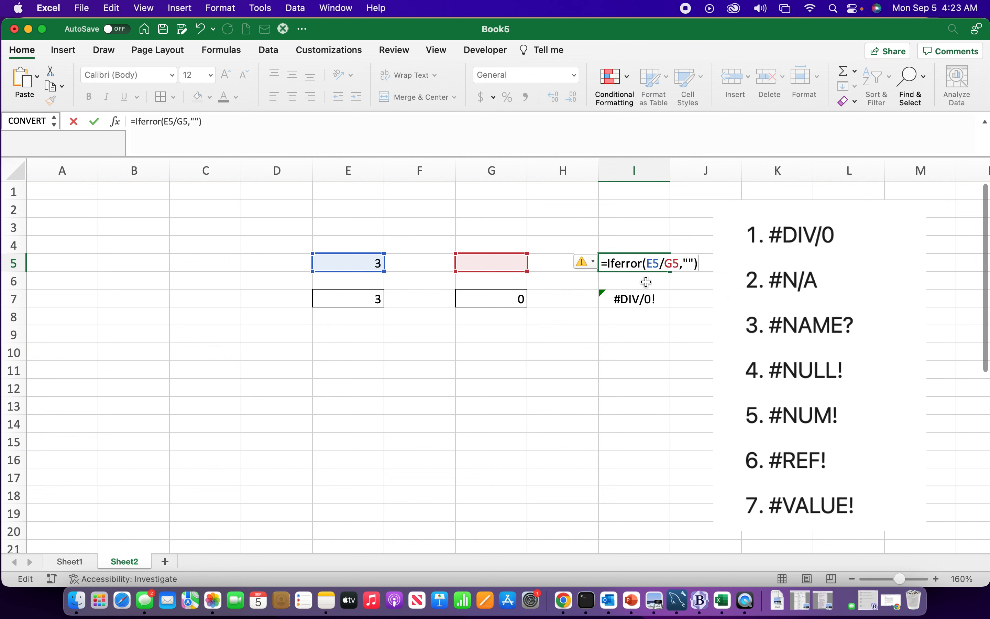
Step: Set the IFERROR fallback text in cell I5 to "No Data" and commit the formula
{"action": "left_click", "coordinate": [632, 263]}
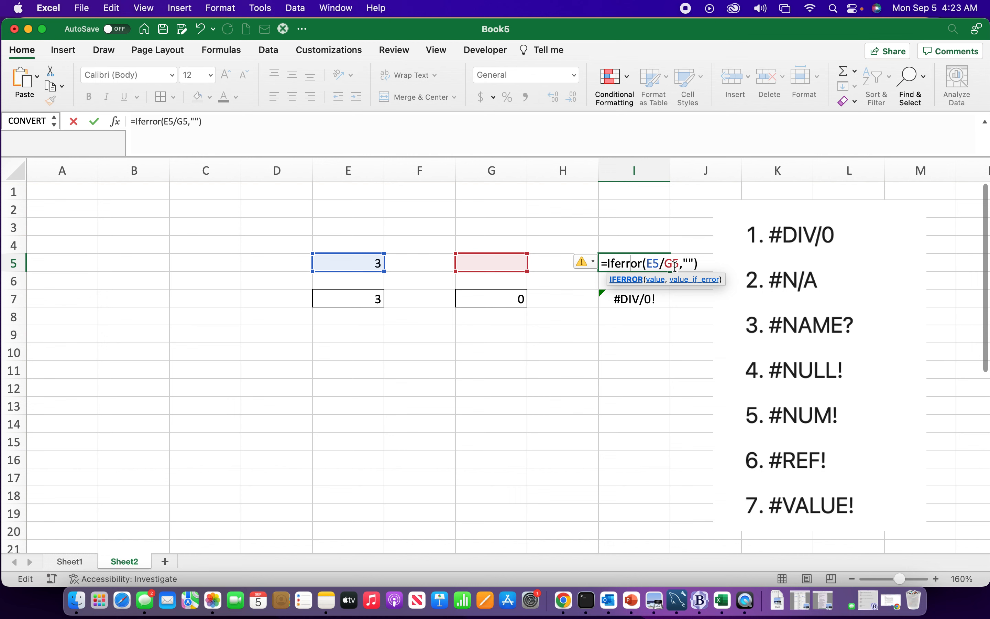
{"action": "left_click", "coordinate": [689, 264]}
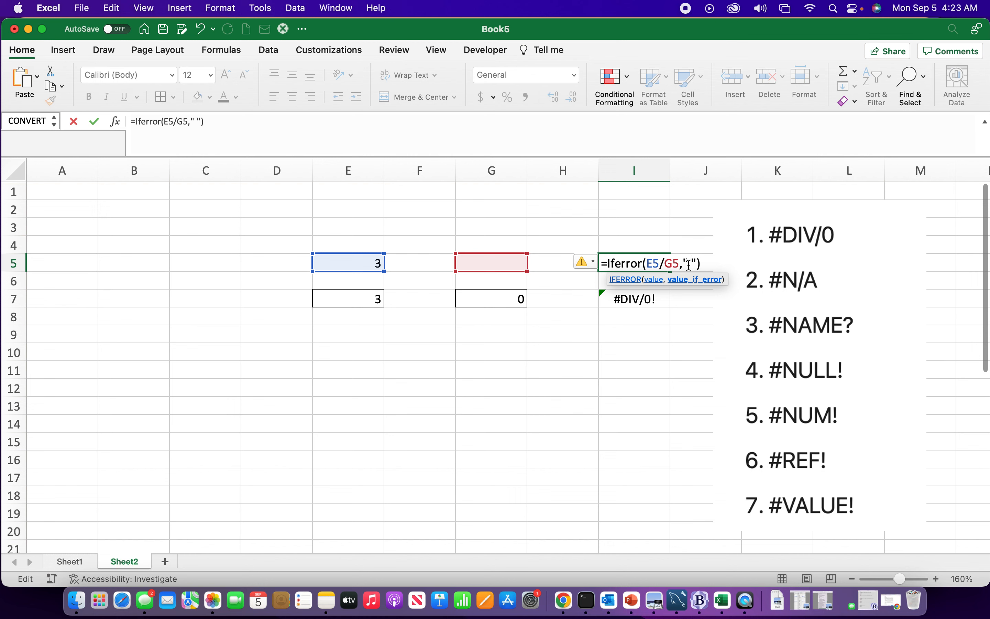
{"action": "key", "text": "BackSpace"}
{"action": "type", "text": "Not"}
{"action": "key", "text": "BackSpace"}
{"action": "type", "text": "Data"}
{"action": "key", "text": "Return"}
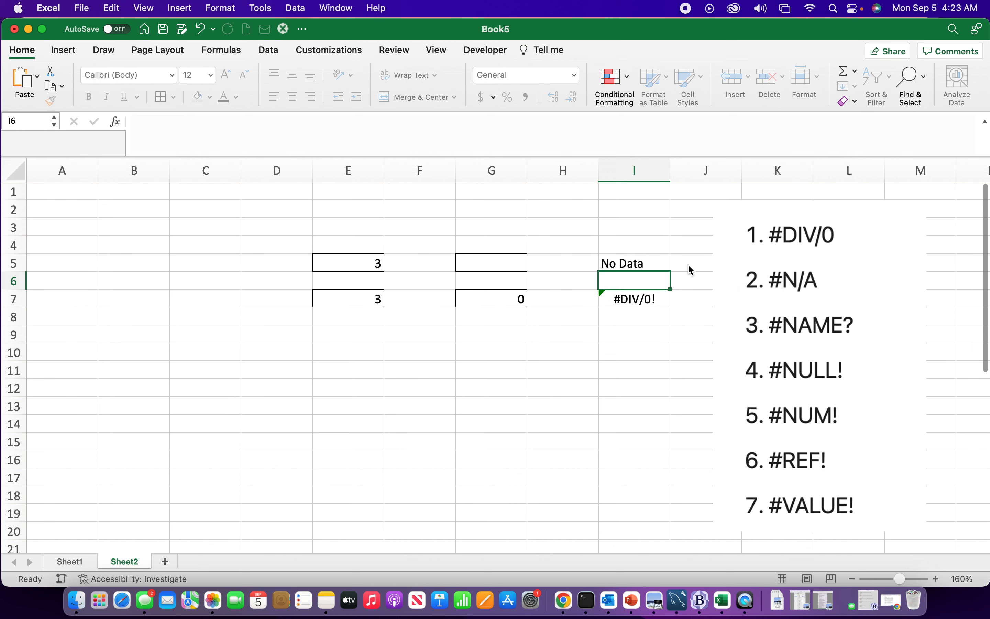
Step: Wrap the division in cell I7 in IFERROR with an empty string as the fallback: =IFERROR(E7/G7,"")
{"action": "left_click", "coordinate": [641, 259]}
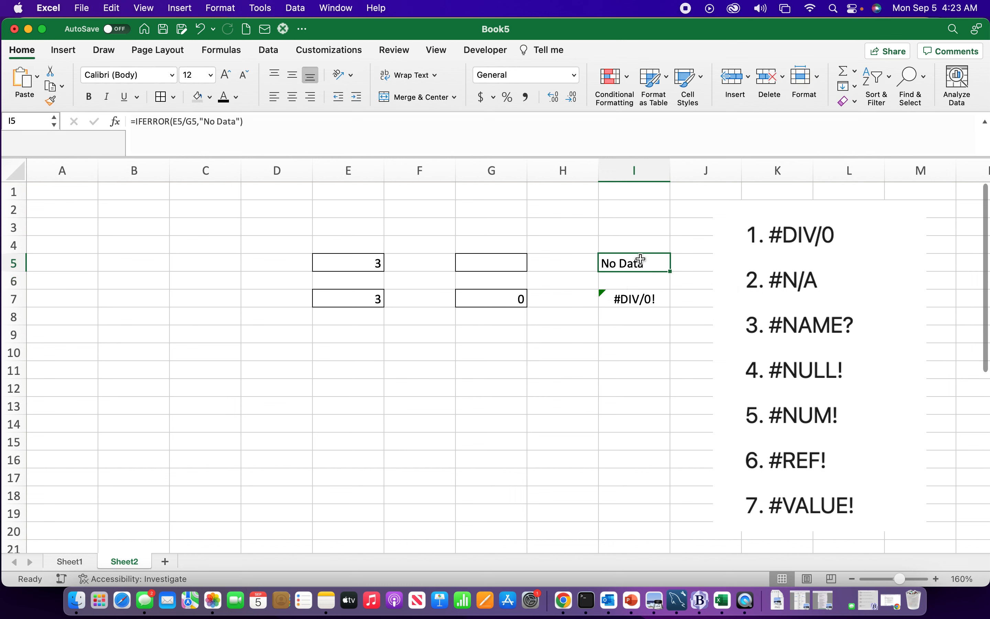
{"action": "left_click", "coordinate": [642, 299]}
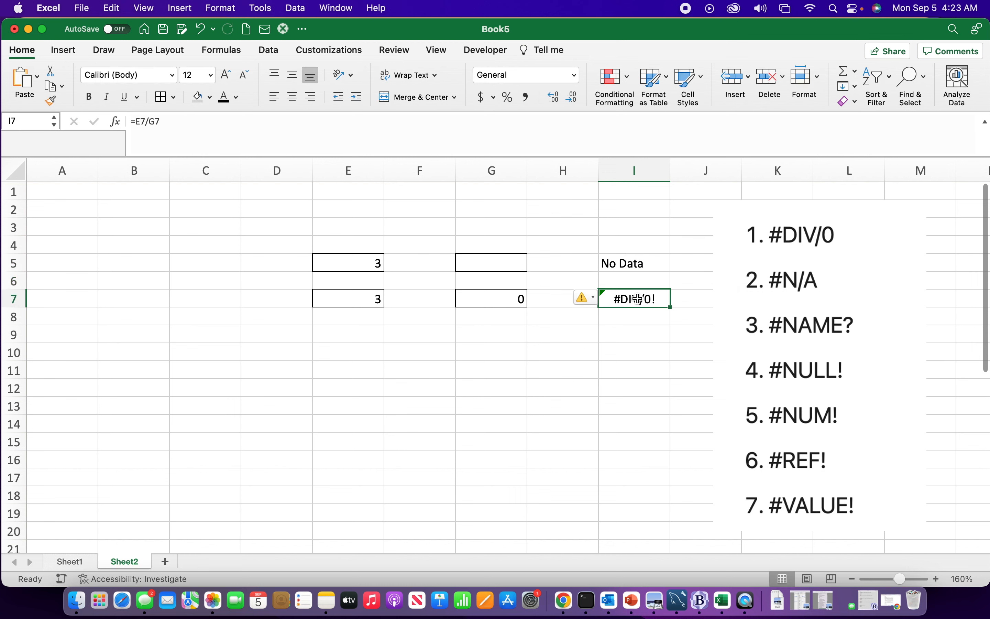
{"action": "double_click", "coordinate": [639, 299]}
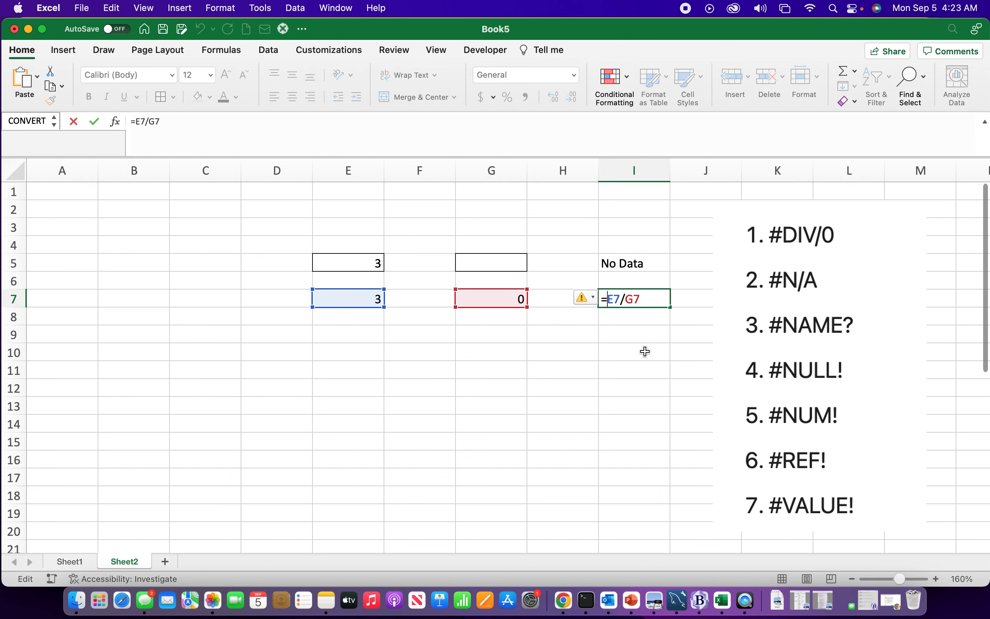
{"action": "type", "text": "iferror"}
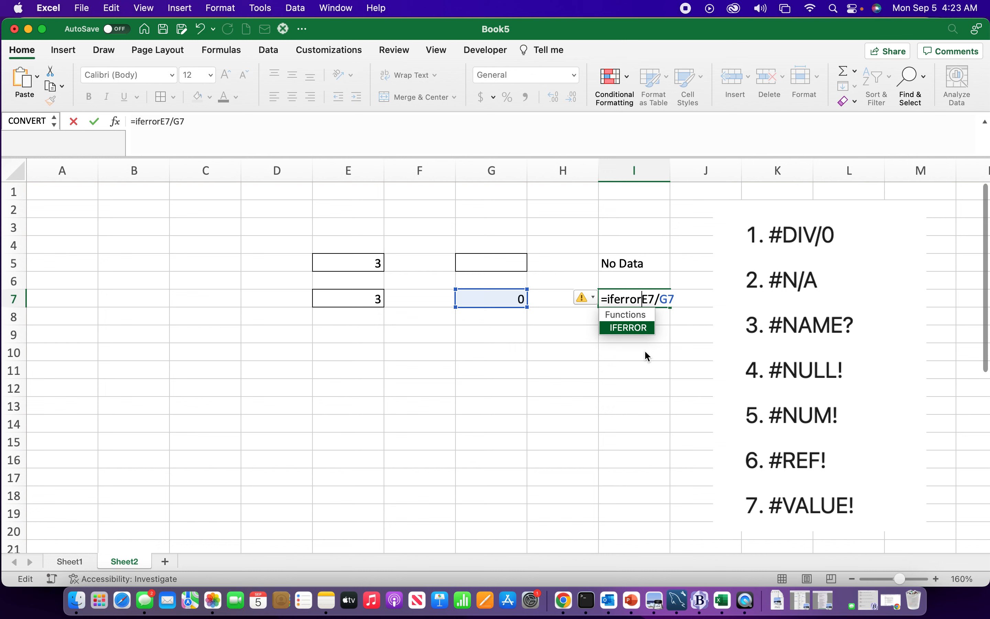
{"action": "type", "text": "("}
{"action": "left_click", "coordinate": [682, 298]}
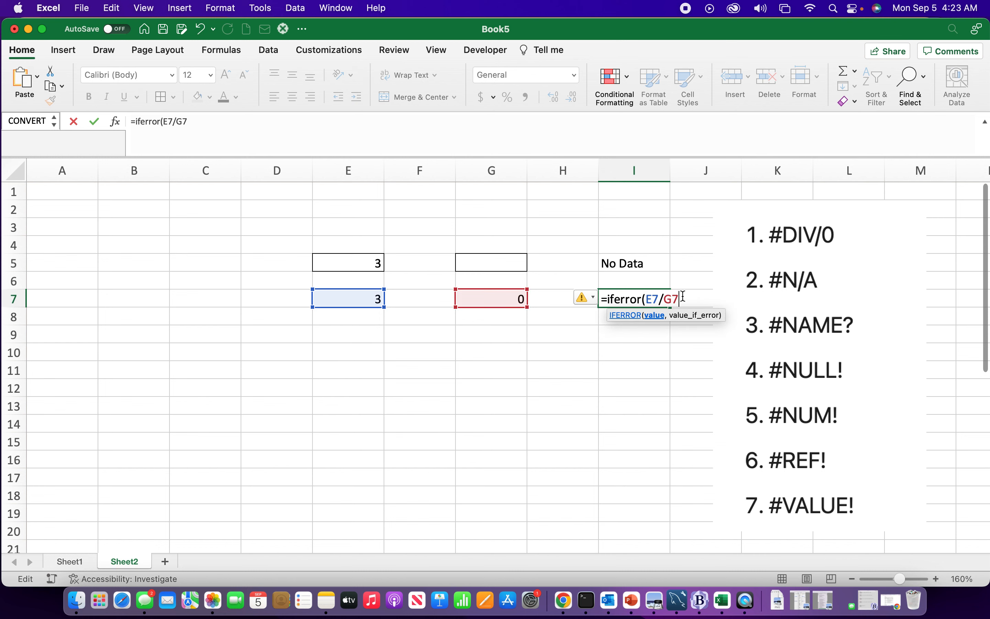
{"action": "type", "text": ","}
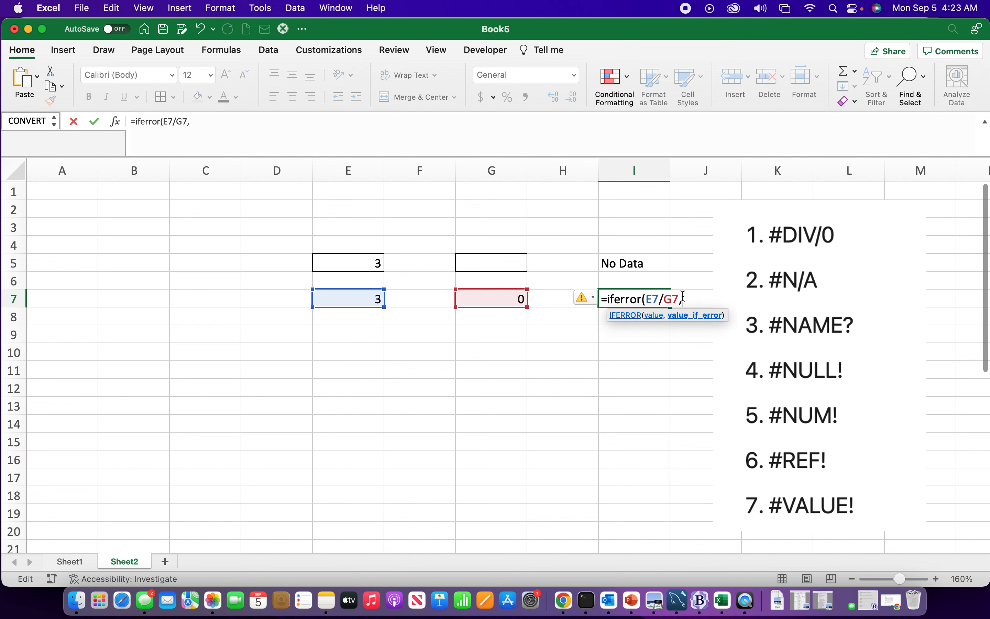
{"action": "type", "text": "\"\")"}
{"action": "left_click", "coordinate": [689, 299]}
{"action": "key", "text": "Return"}
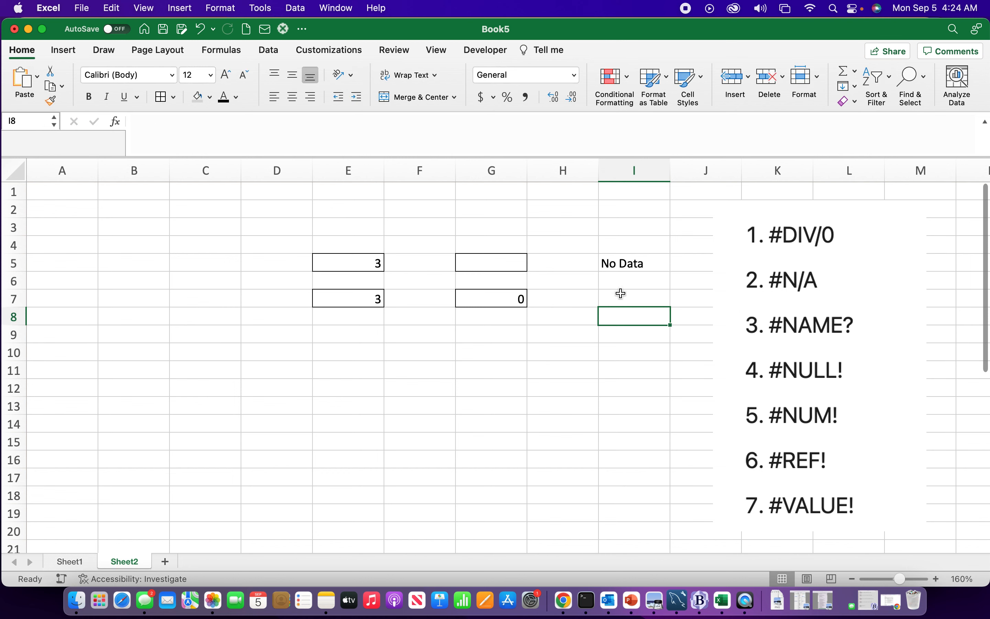
{"action": "left_click", "coordinate": [623, 299]}
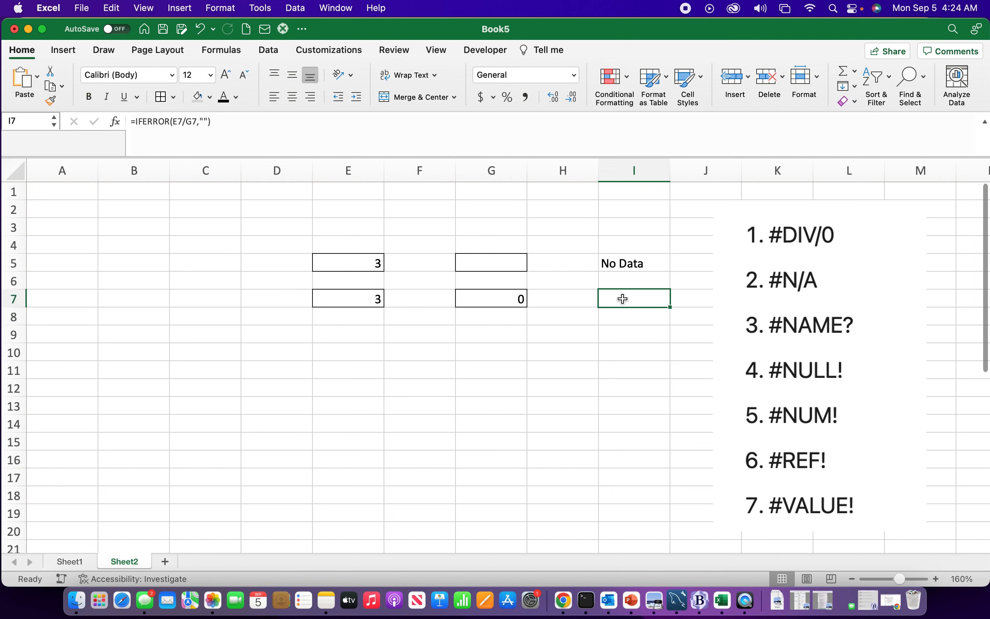
{"action": "left_click", "coordinate": [617, 345]}
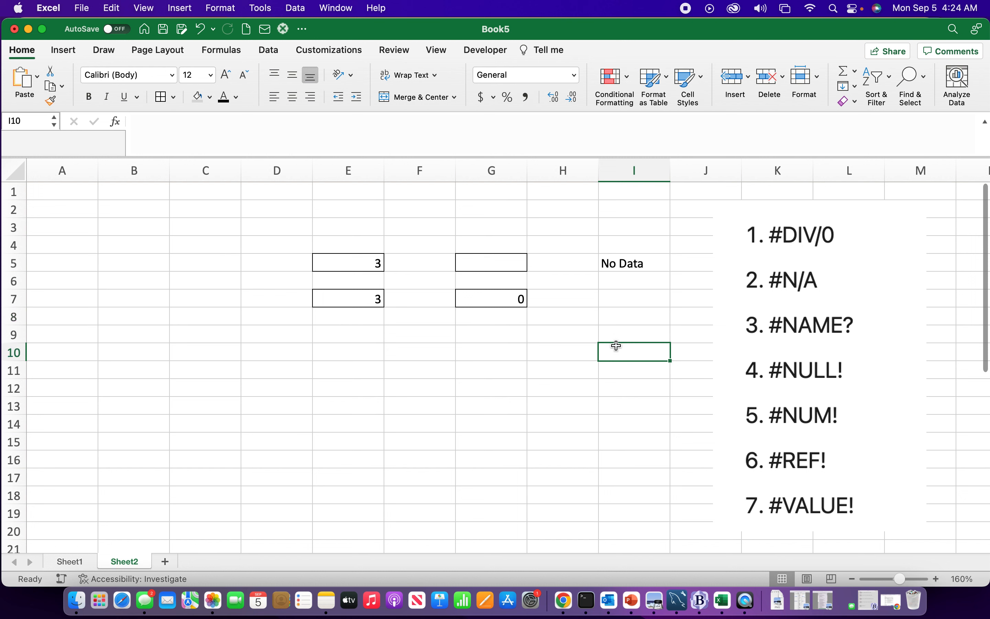
Step: Undo the IFERROR edits in cells I7 and I5 to restore the plain division formulas
{"action": "key", "text": "super+z"}
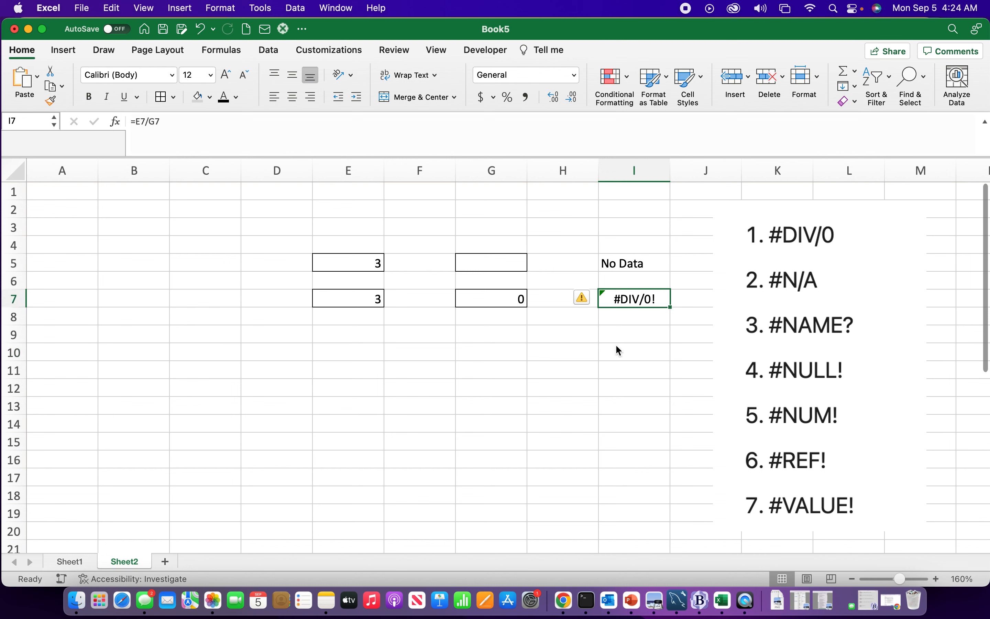
{"action": "key", "text": "super+z"}
{"action": "left_click", "coordinate": [616, 346]}
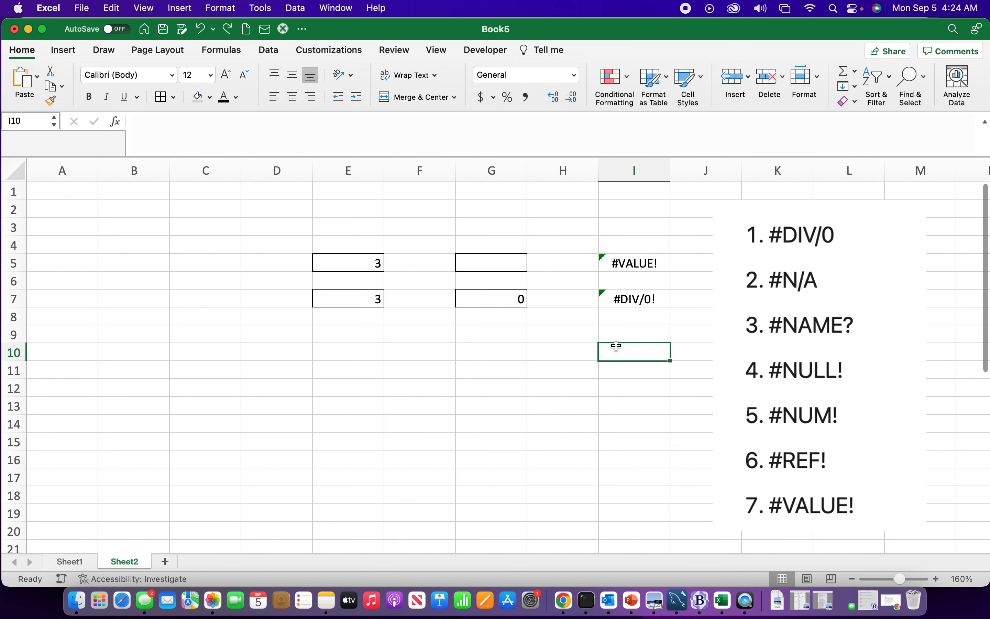
Step: Set up a new Classic conditional formatting rule on column I that formats only cells that contain Errors
{"action": "left_click", "coordinate": [624, 175]}
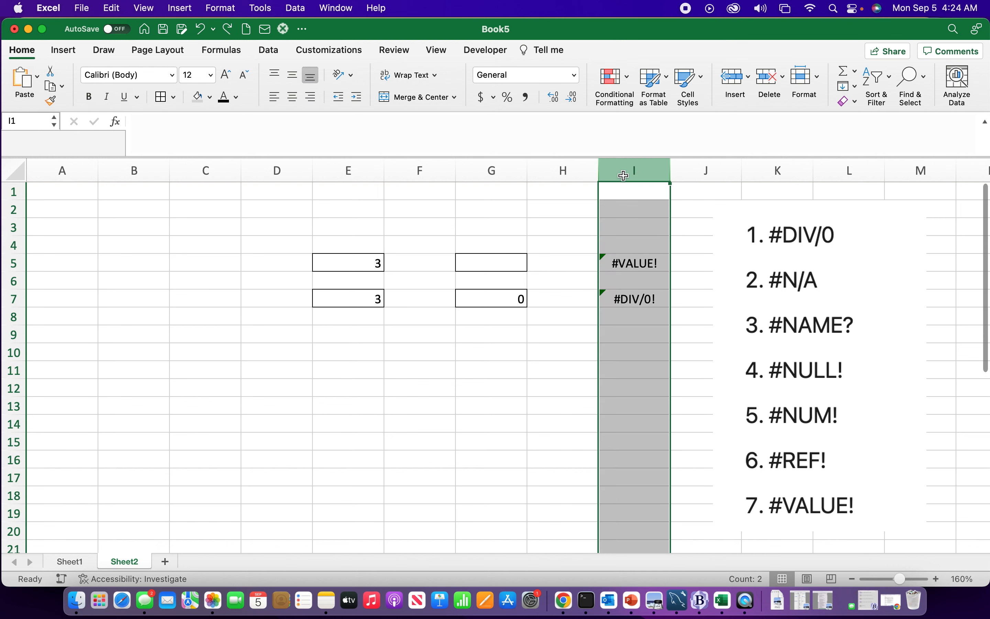
{"action": "left_click", "coordinate": [628, 82]}
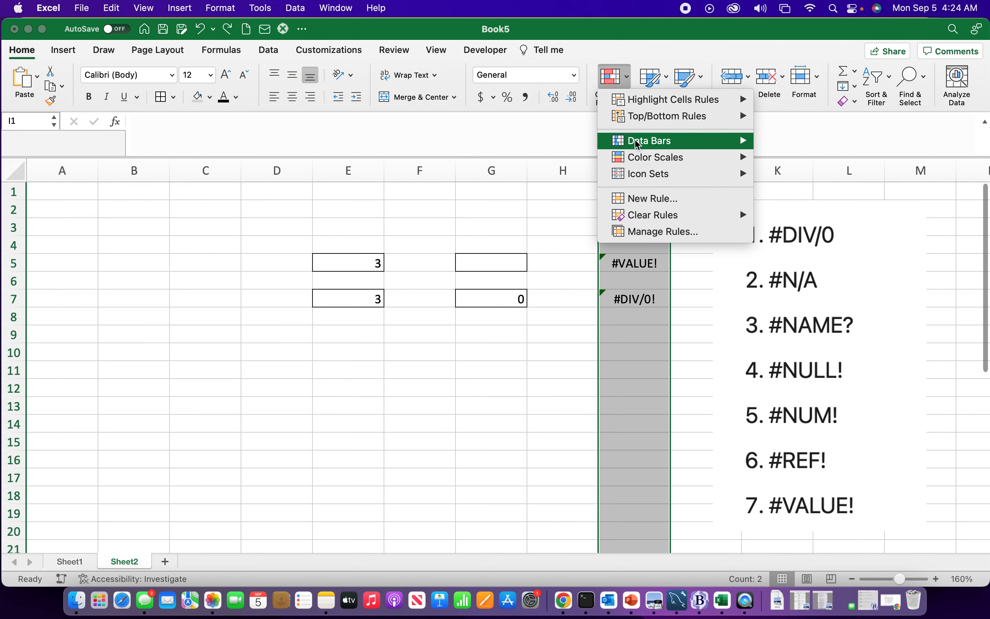
{"action": "mouse_move", "coordinate": [670, 120]}
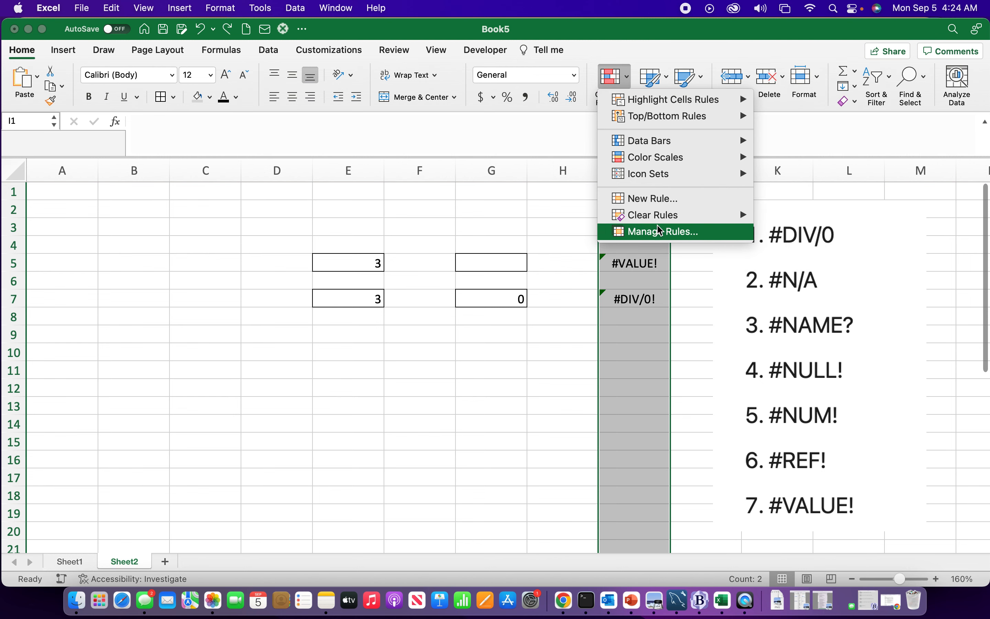
{"action": "left_click", "coordinate": [654, 198]}
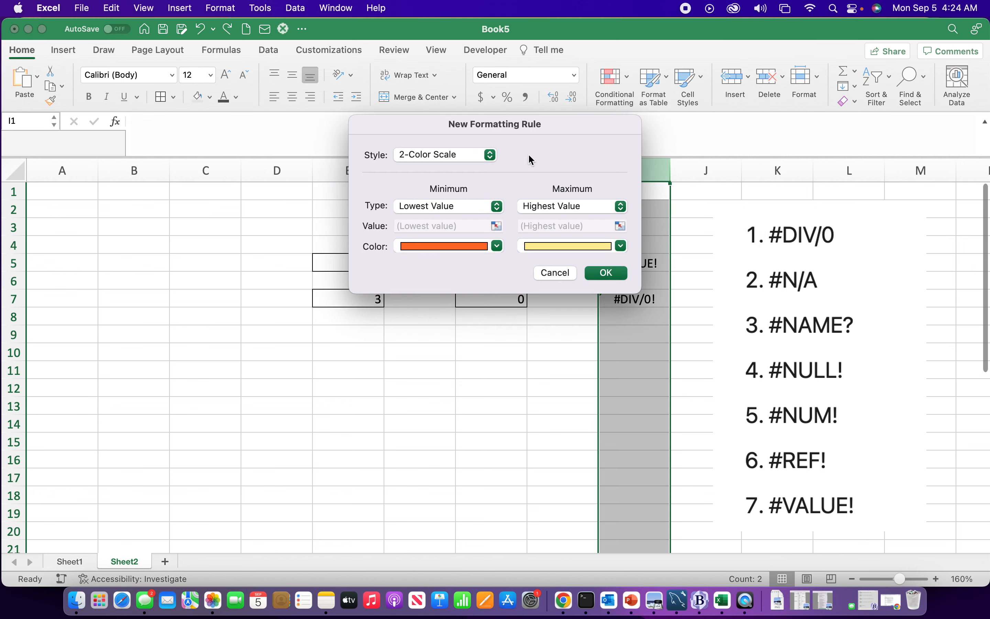
{"action": "left_click_drag", "start_coordinate": [433, 121], "coordinate": [354, 36]}
{"action": "left_click", "coordinate": [373, 70]}
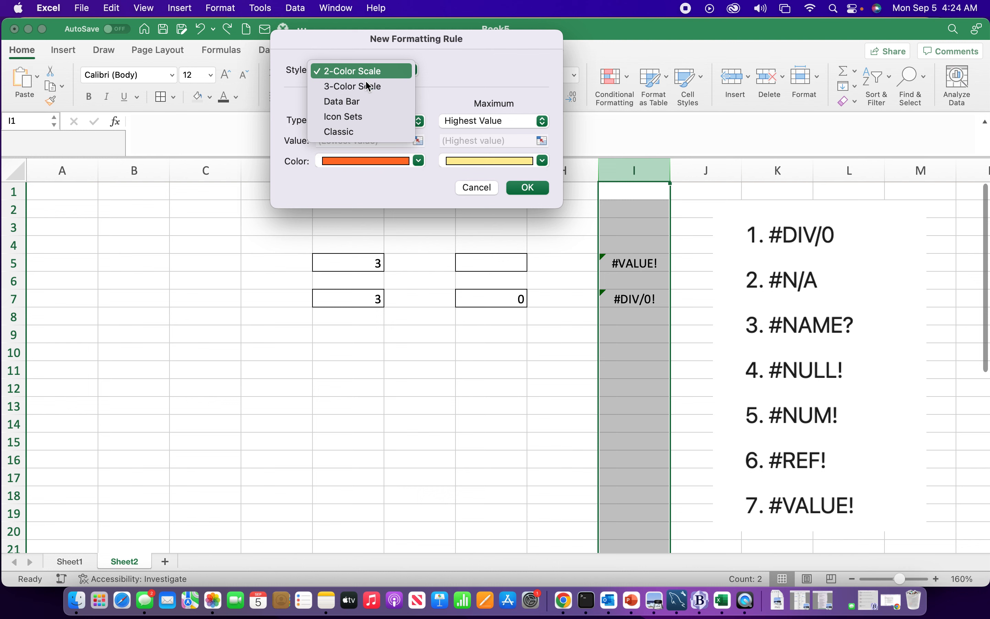
{"action": "left_click", "coordinate": [348, 131]}
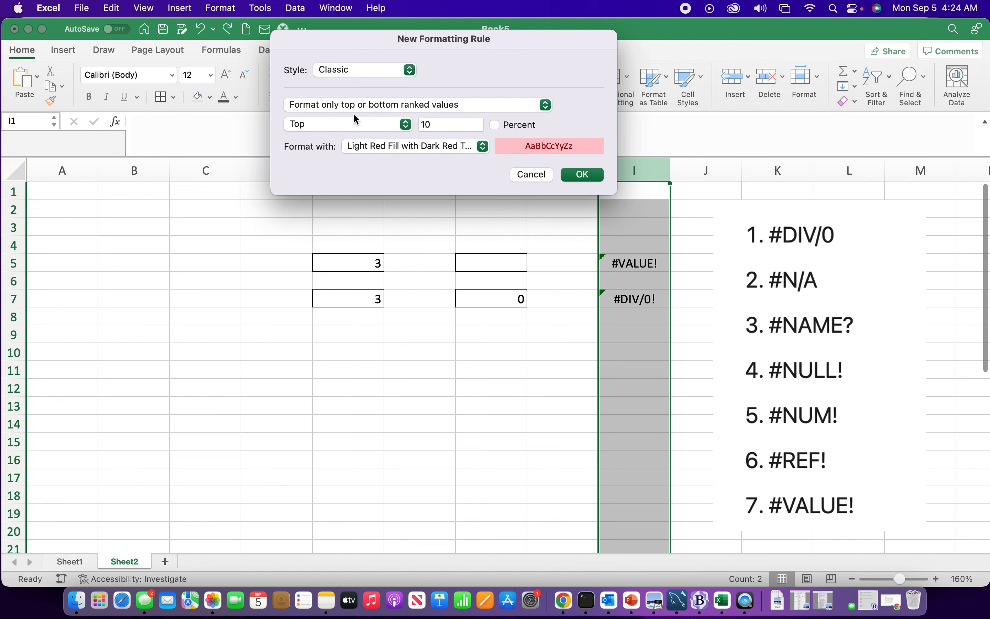
{"action": "left_click", "coordinate": [363, 105]}
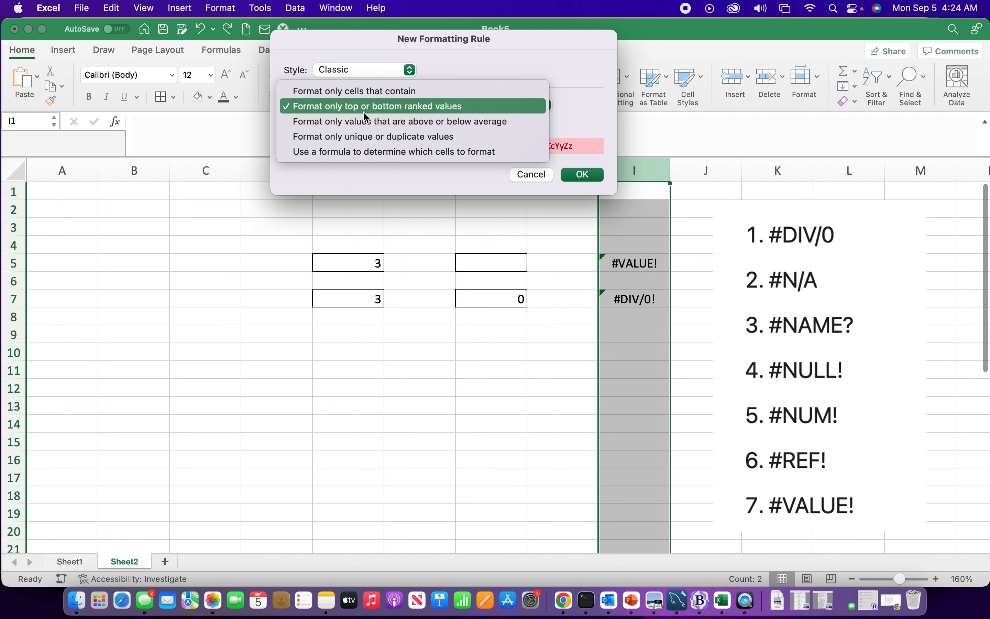
{"action": "left_click", "coordinate": [354, 94]}
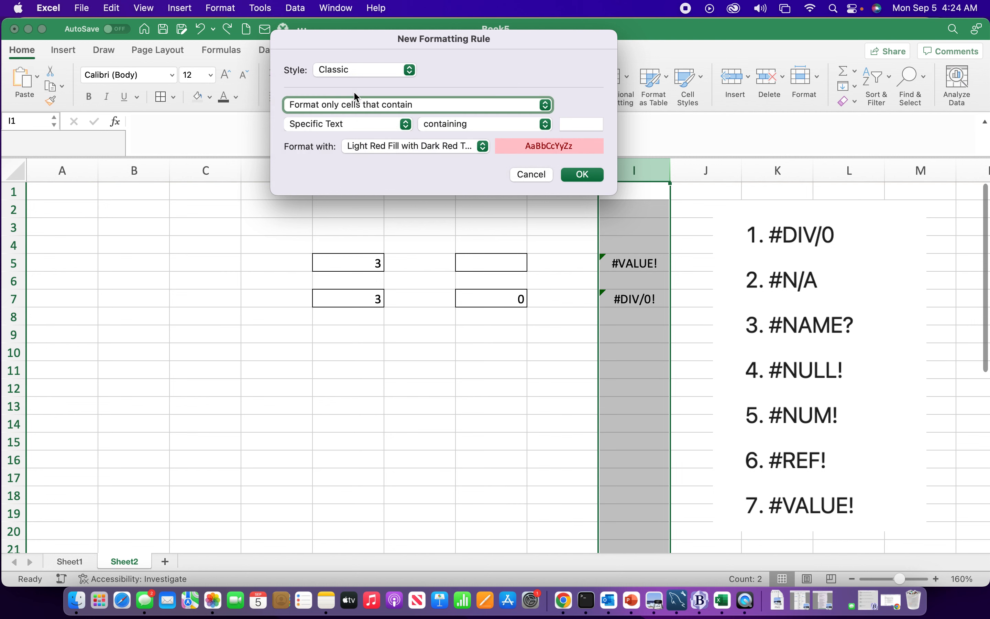
{"action": "left_click", "coordinate": [357, 124]}
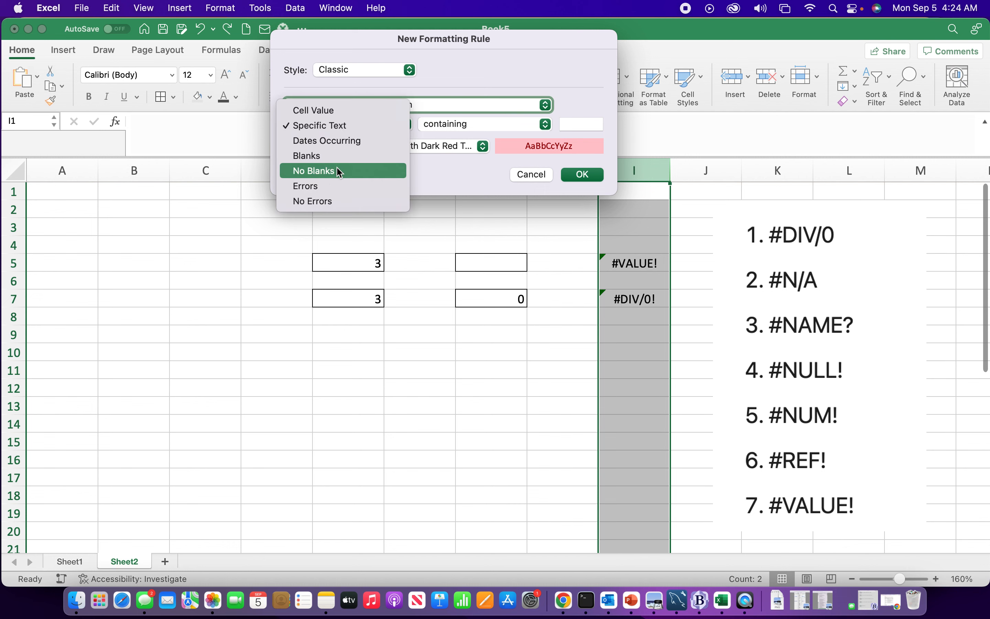
{"action": "left_click", "coordinate": [329, 186]}
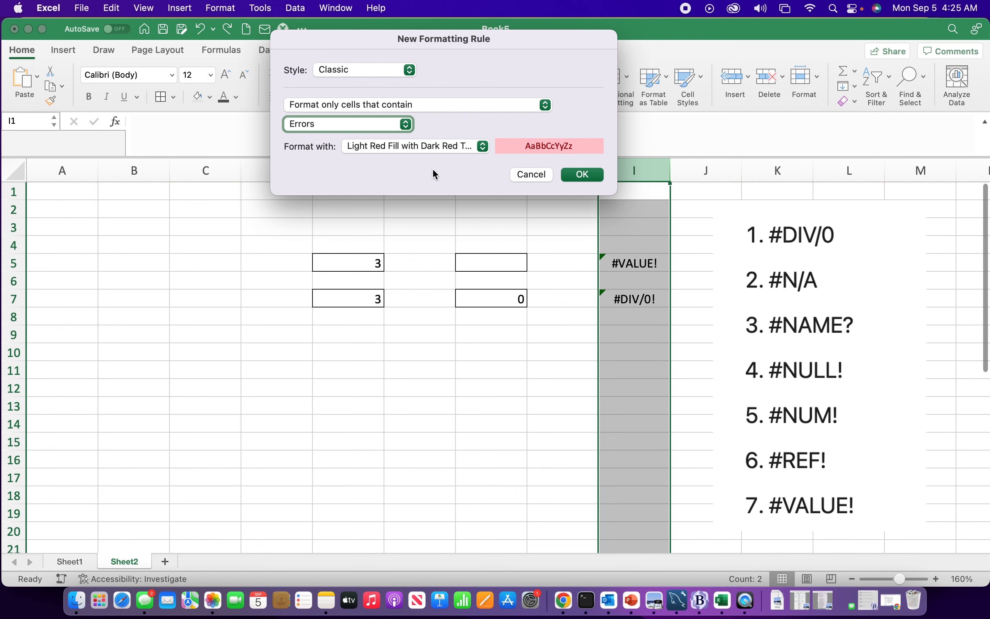
Step: Give the error rule a custom format with white font color and apply it to column I
{"action": "left_click", "coordinate": [403, 147]}
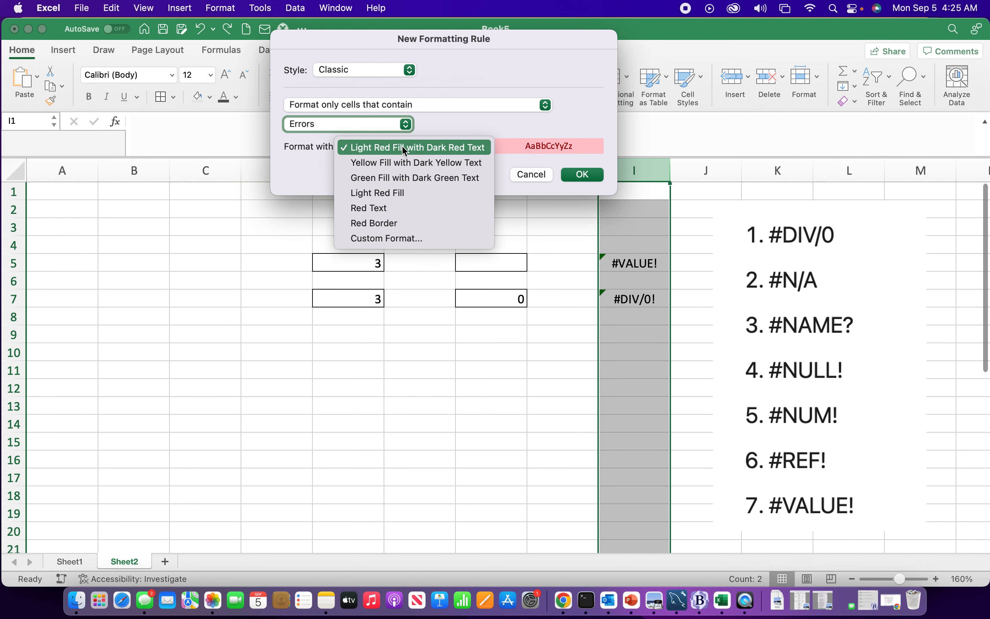
{"action": "left_click", "coordinate": [395, 236]}
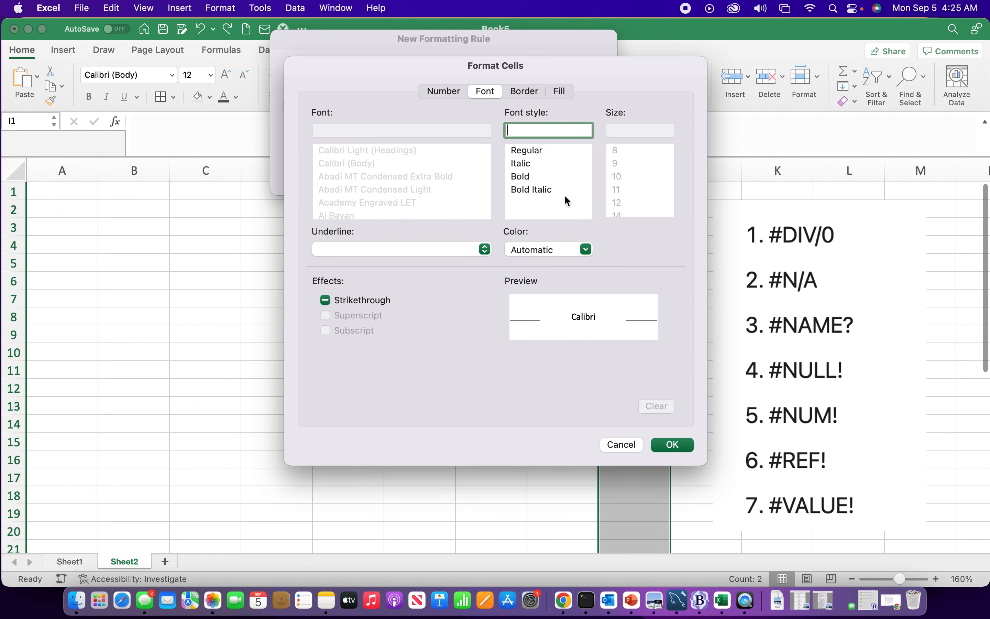
{"action": "left_click", "coordinate": [561, 92]}
{"action": "left_click", "coordinate": [543, 144]}
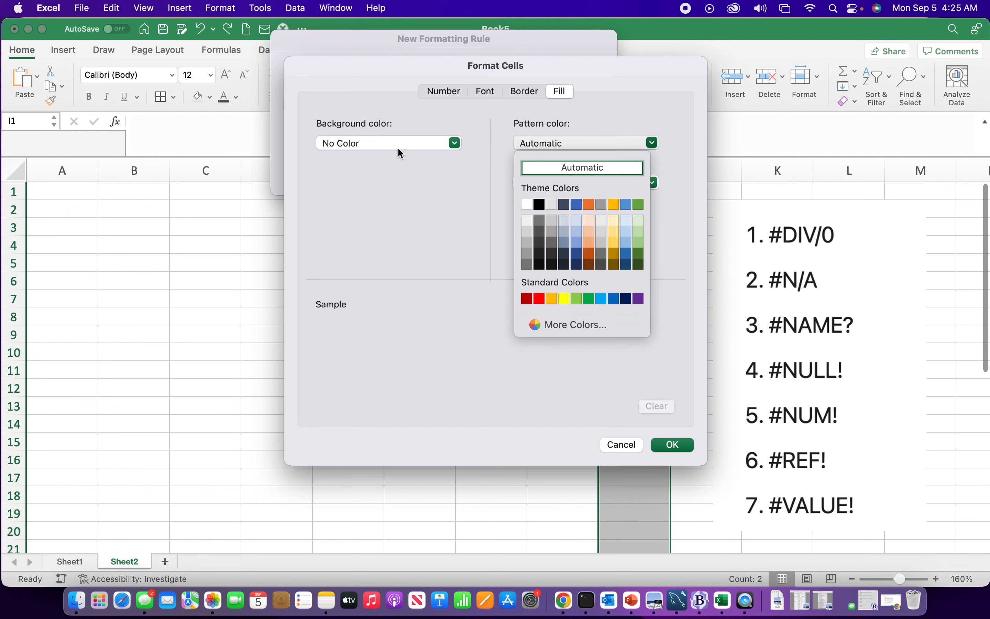
{"action": "left_click", "coordinate": [491, 119]}
{"action": "left_click", "coordinate": [485, 92]}
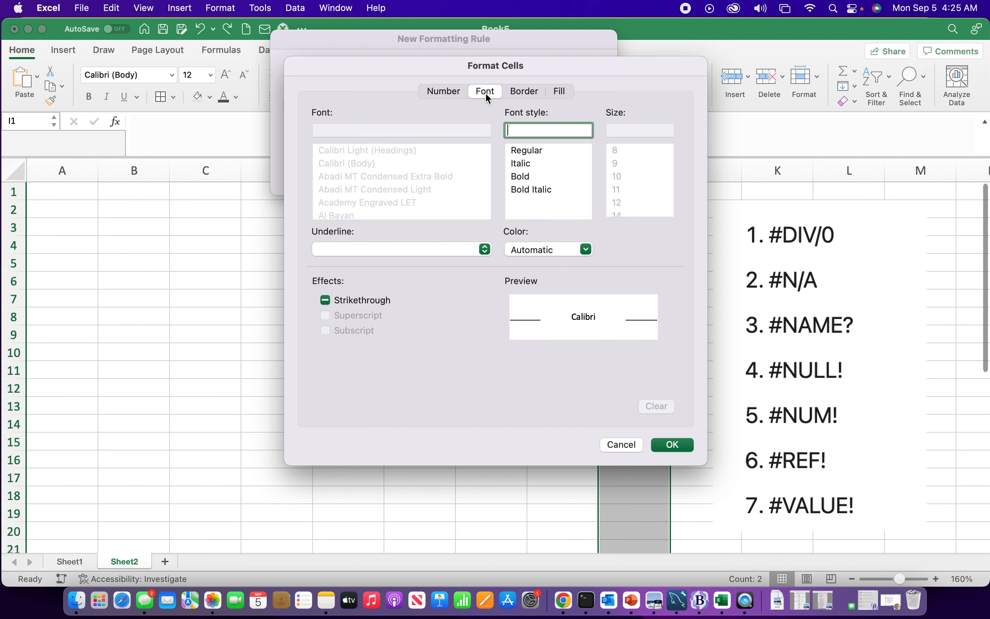
{"action": "left_click", "coordinate": [519, 248]}
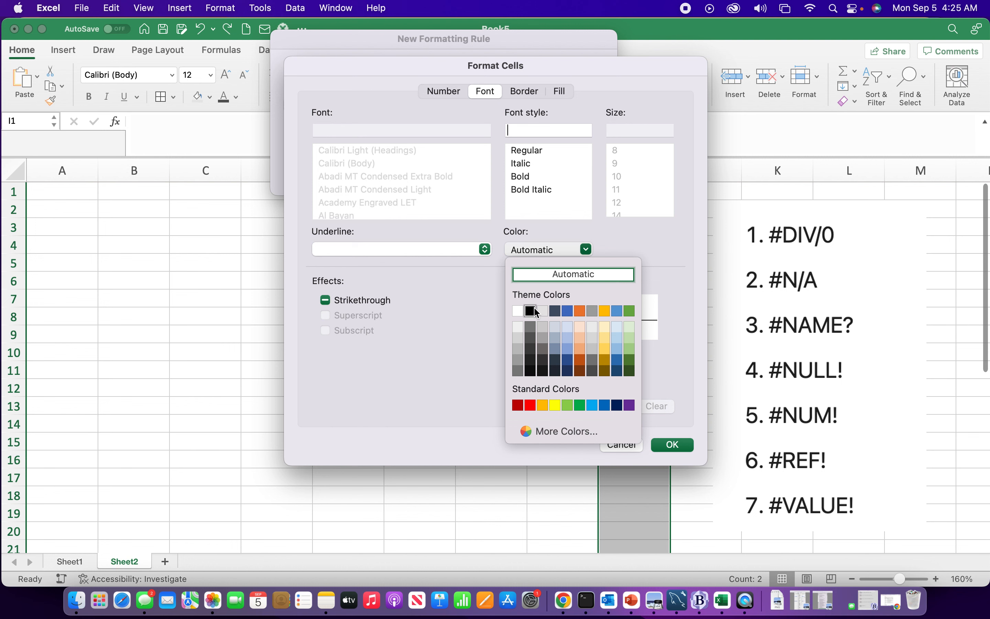
{"action": "left_click", "coordinate": [518, 312]}
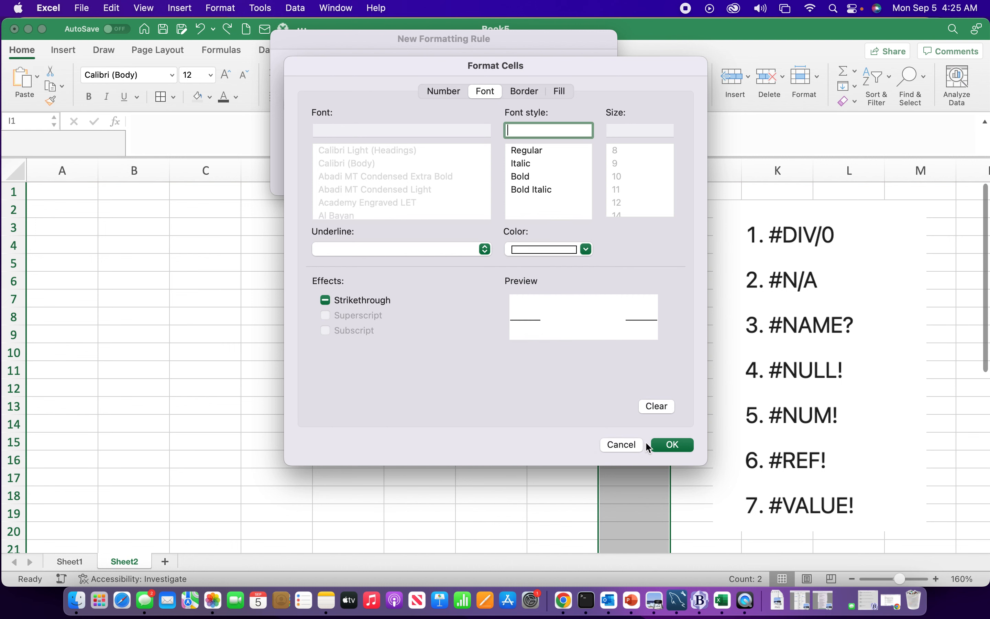
{"action": "left_click", "coordinate": [672, 445]}
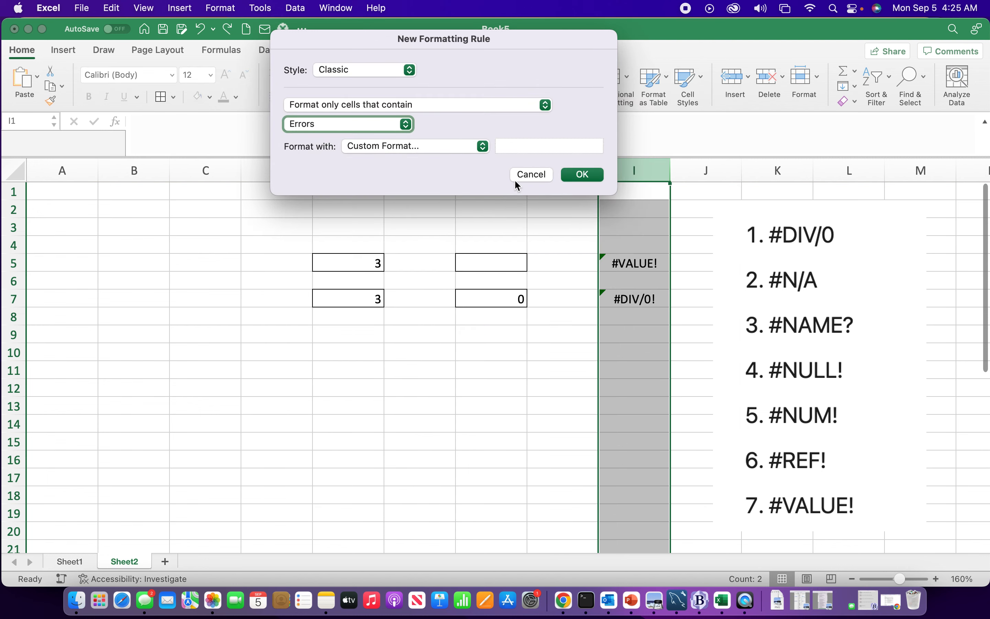
{"action": "left_click", "coordinate": [573, 177]}
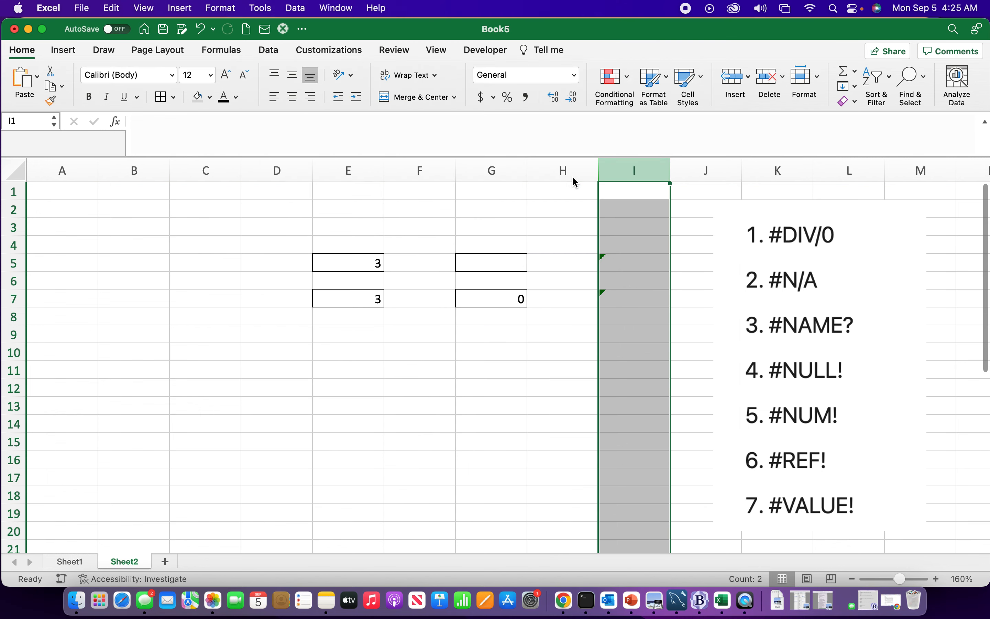
{"action": "left_click", "coordinate": [581, 328]}
{"action": "left_click", "coordinate": [571, 387]}
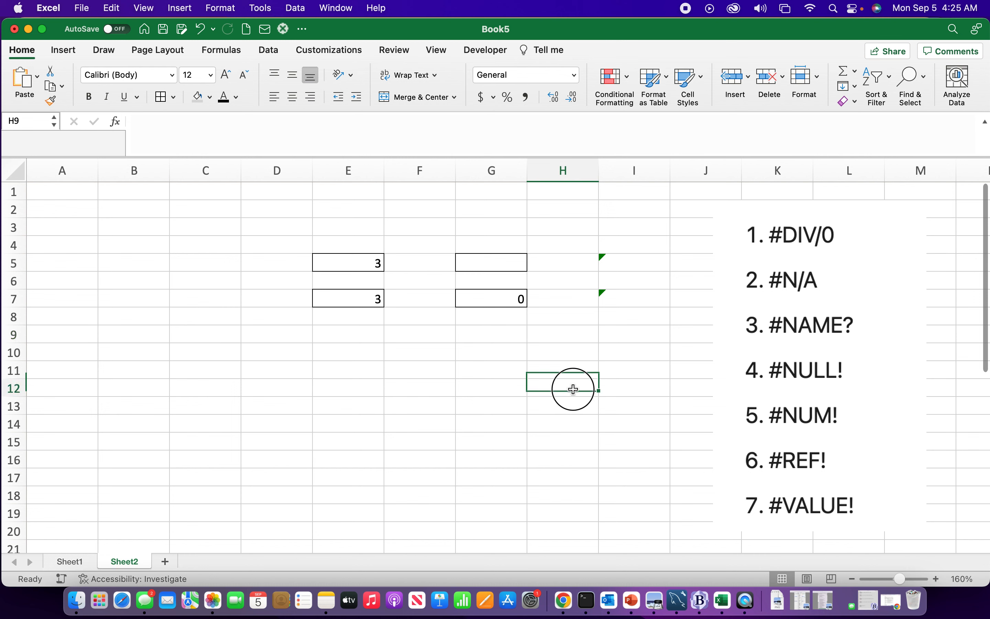
Step: Copy the plain formatting of blank cell H10 onto I1:I9 with Format Painter to remove the white-font rule there
{"action": "left_click", "coordinate": [548, 352]}
{"action": "left_click", "coordinate": [50, 100]}
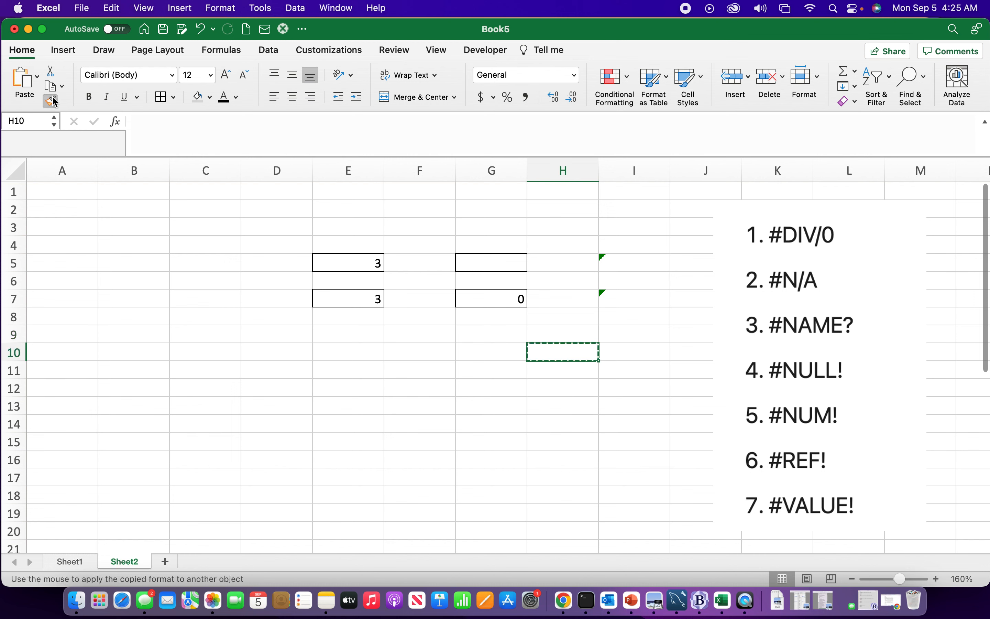
{"action": "left_click_drag", "start_coordinate": [638, 332], "coordinate": [634, 187]}
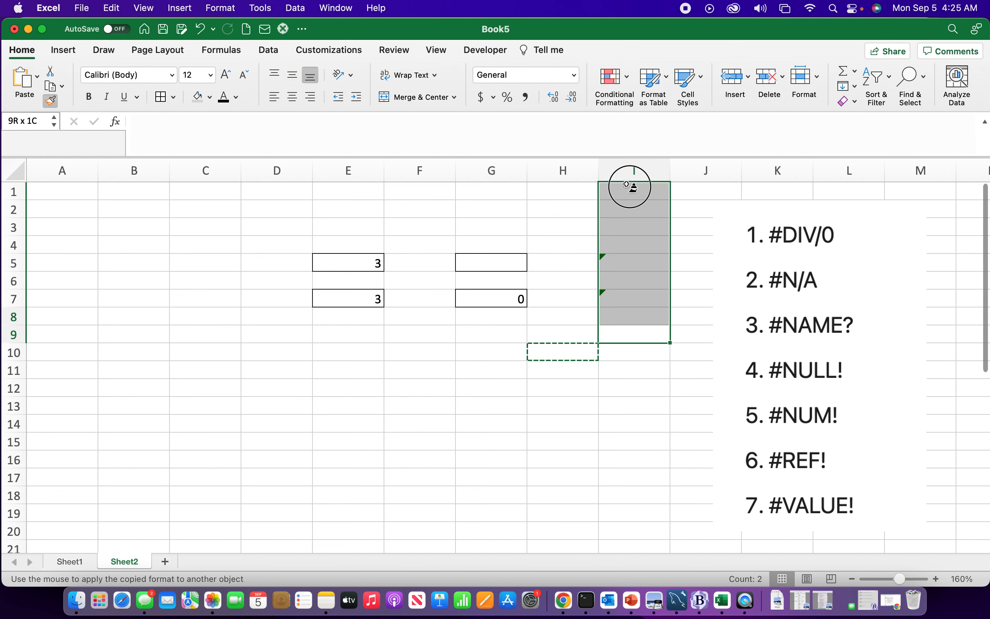
{"action": "left_click", "coordinate": [630, 262]}
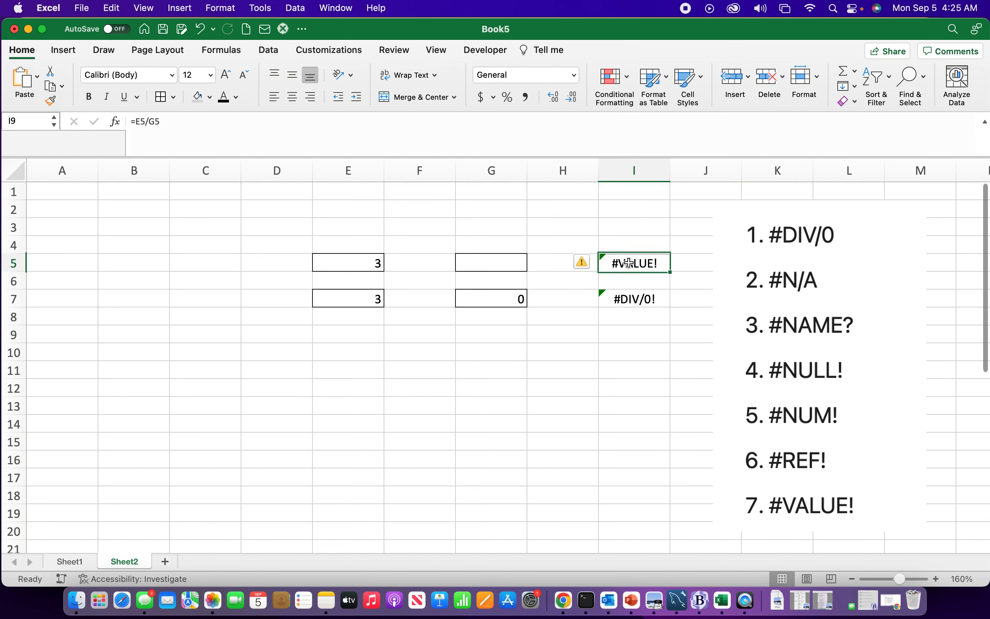
{"action": "left_click", "coordinate": [630, 282]}
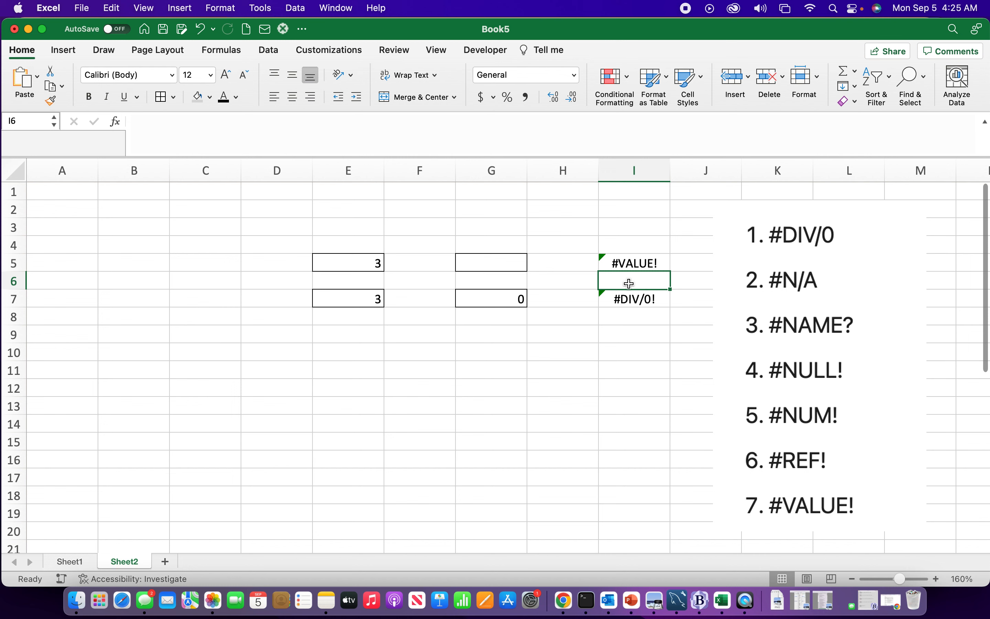
{"action": "left_click", "coordinate": [632, 263]}
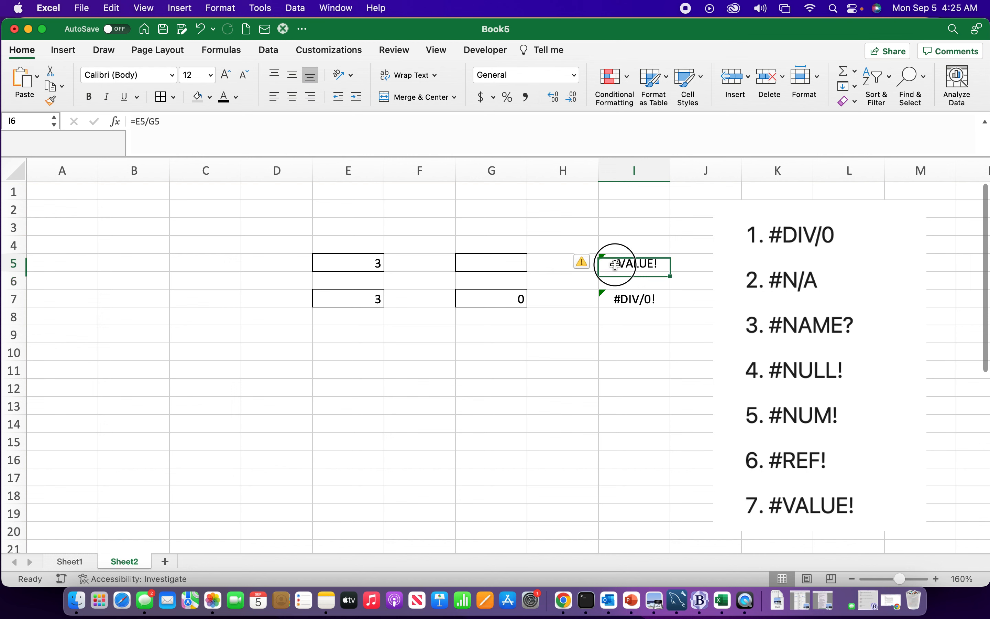
Step: Wrap cell I5's division in an IF function with ISERROR as its test: =IF(ISERROR(E5/G5)
{"action": "double_click", "coordinate": [620, 263]}
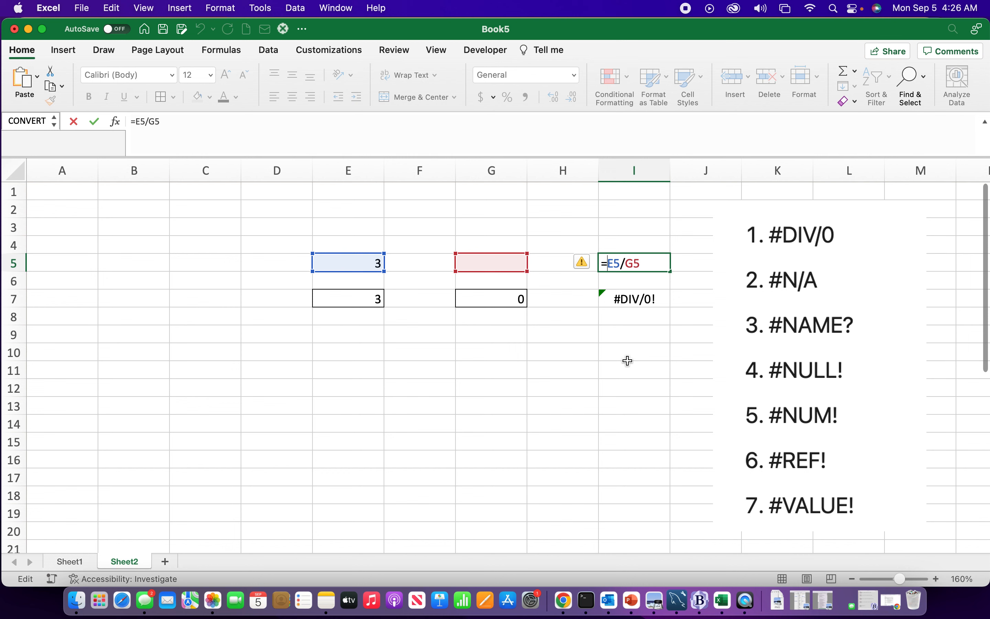
{"action": "type", "text": "if"}
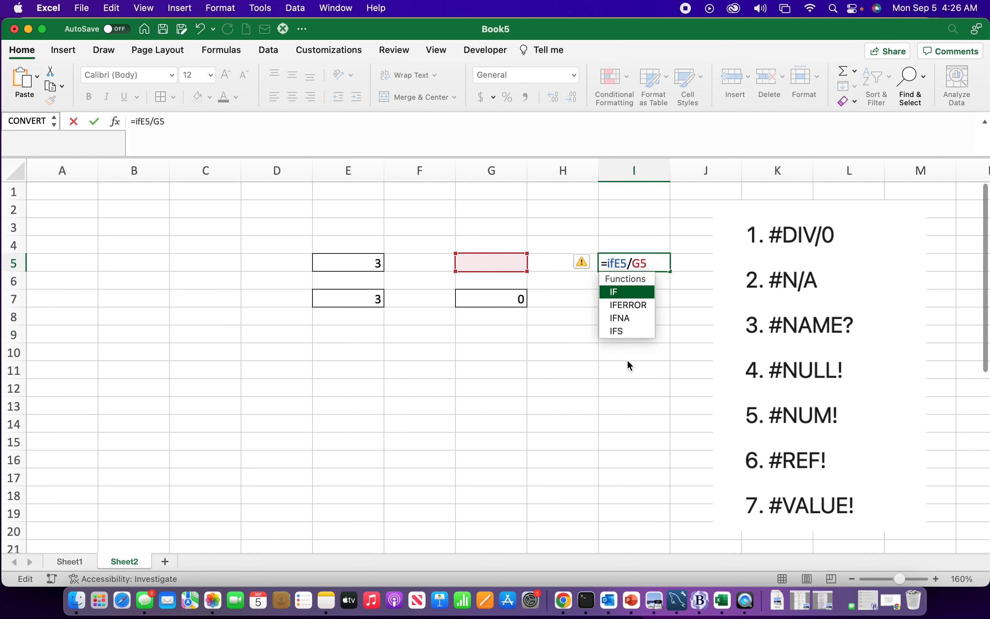
{"action": "type", "text": "("}
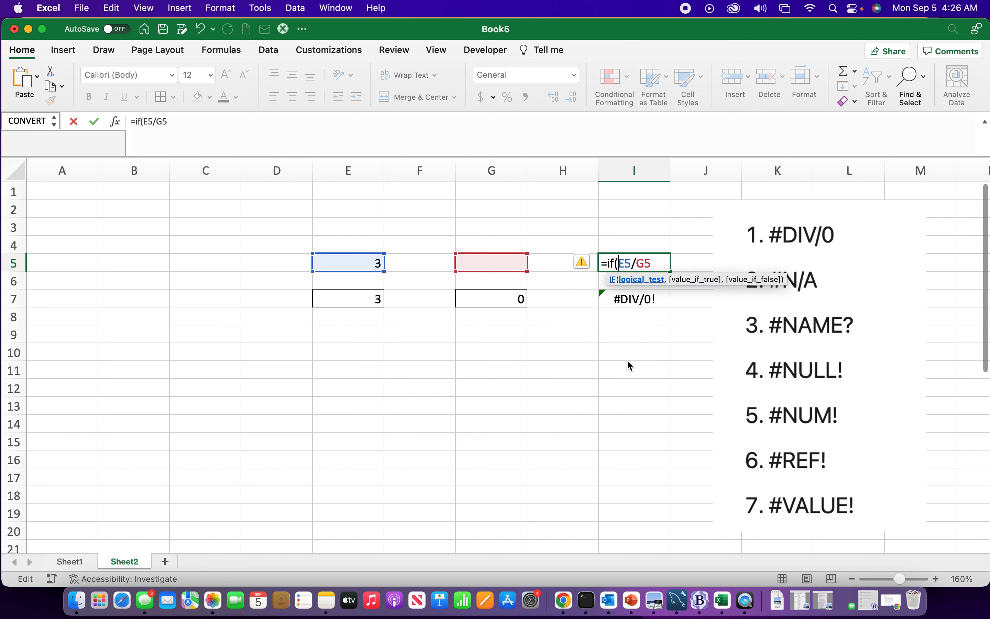
{"action": "type", "text": "e"}
{"action": "key", "text": "BackSpace"}
{"action": "type", "text": "is"}
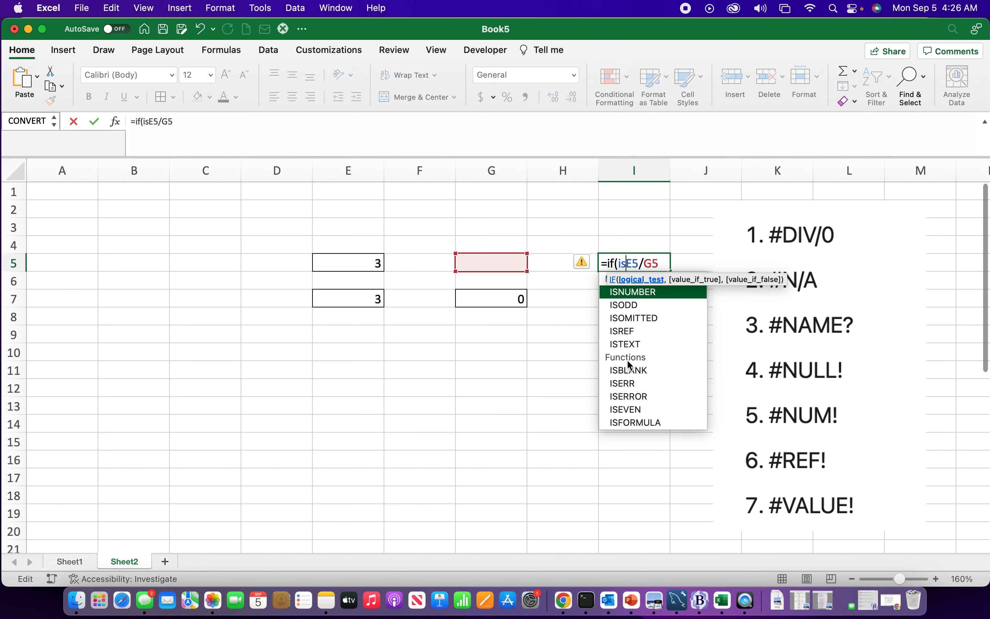
{"action": "type", "text": "er"}
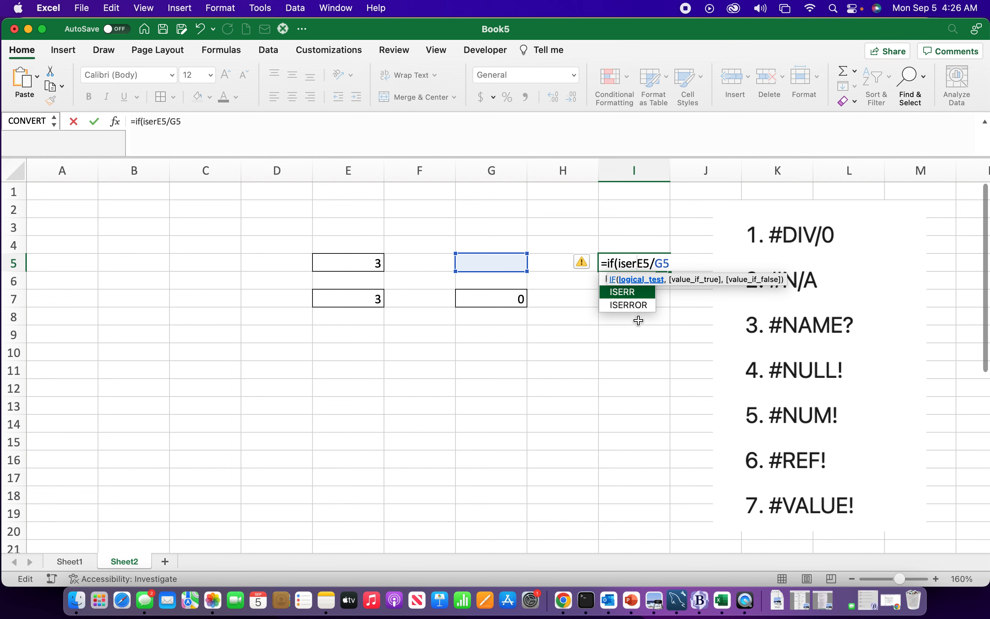
{"action": "double_click", "coordinate": [631, 305]}
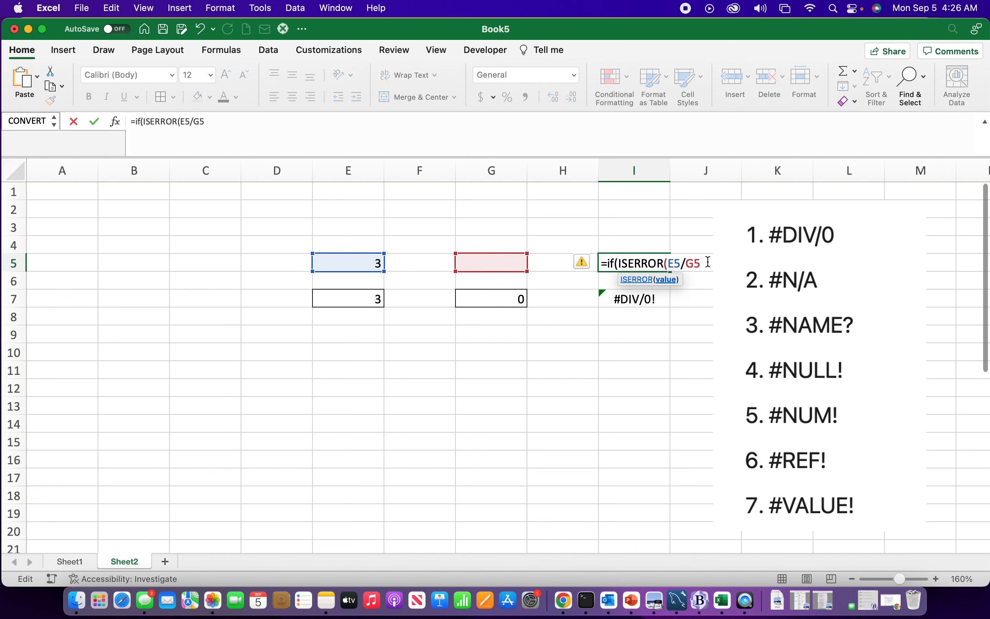
{"action": "type", "text": ")"}
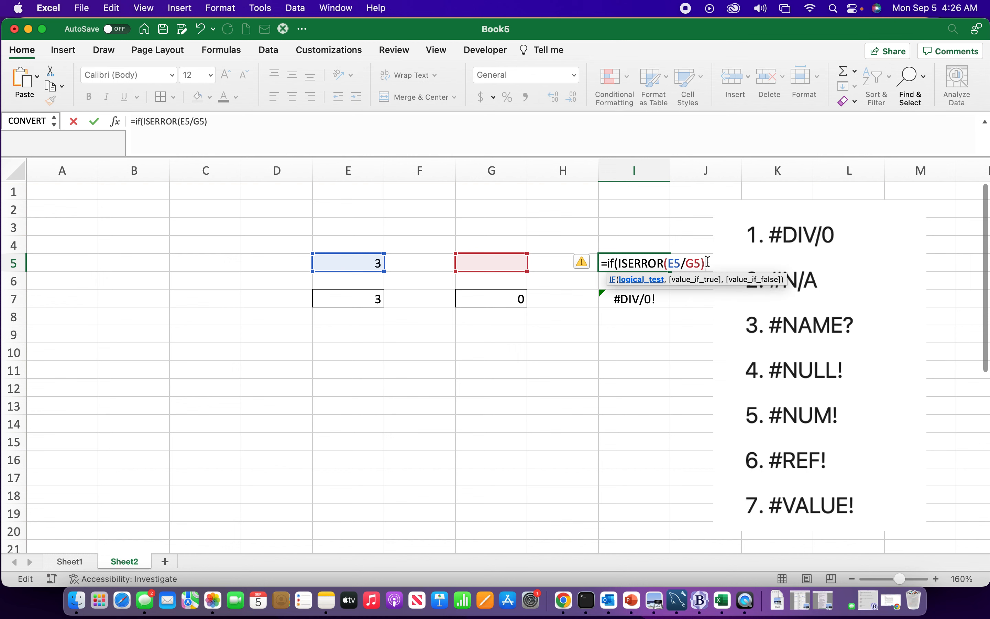
Step: Complete I5's IF formula with an empty string "" if true and (E5/G5) if false
{"action": "type", "text": ","}
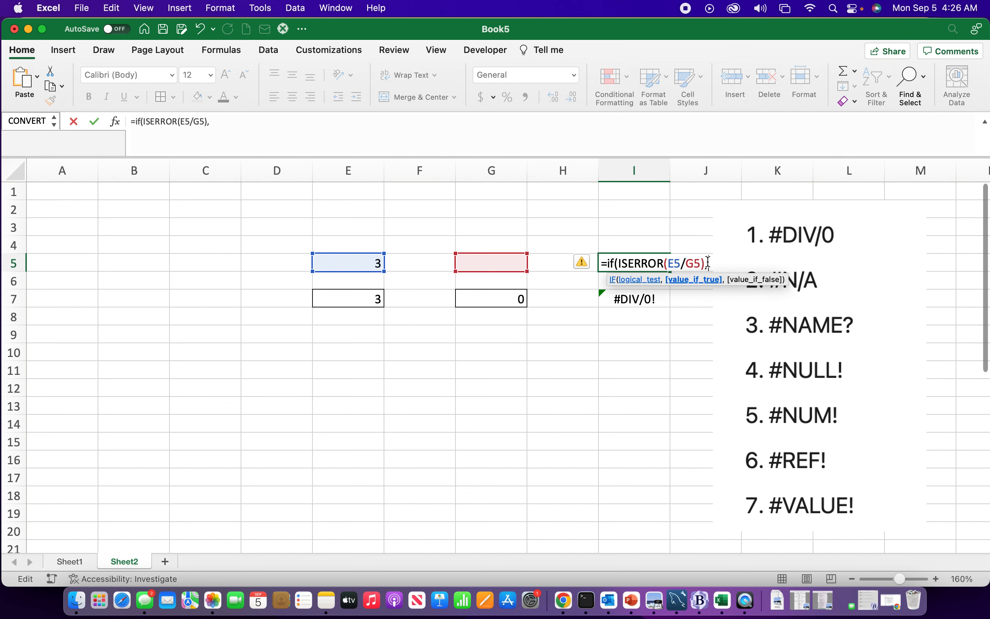
{"action": "type", "text": "\"\","}
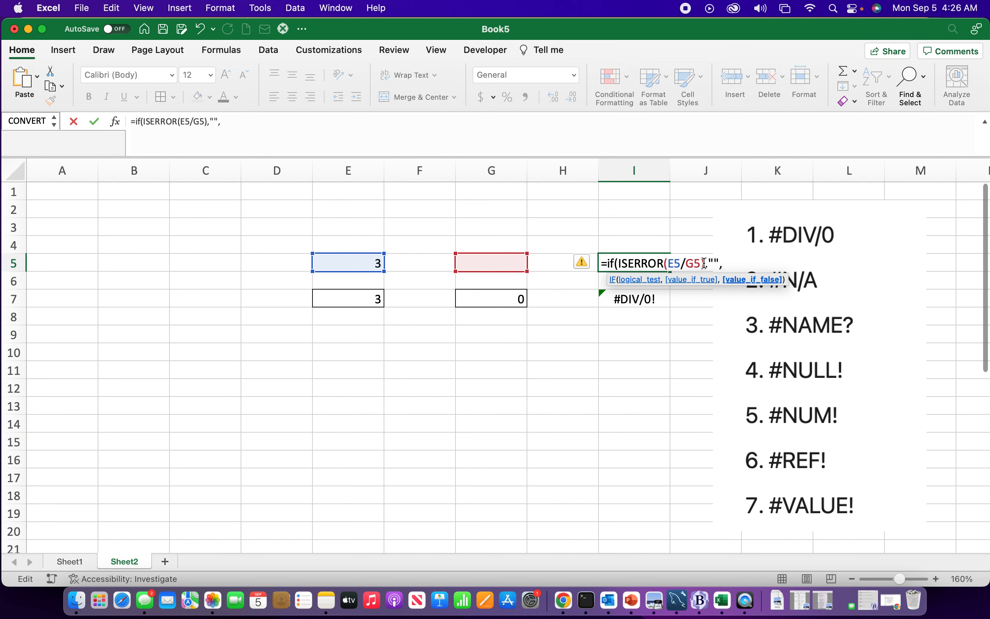
{"action": "left_click_drag", "start_coordinate": [706, 262], "coordinate": [666, 264]}
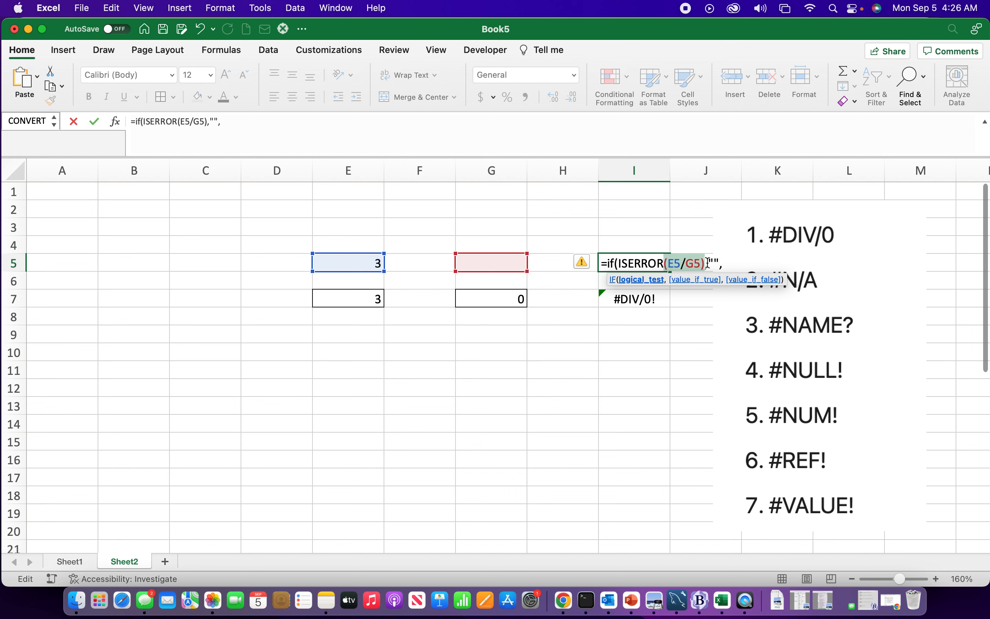
{"action": "left_click", "coordinate": [721, 265]}
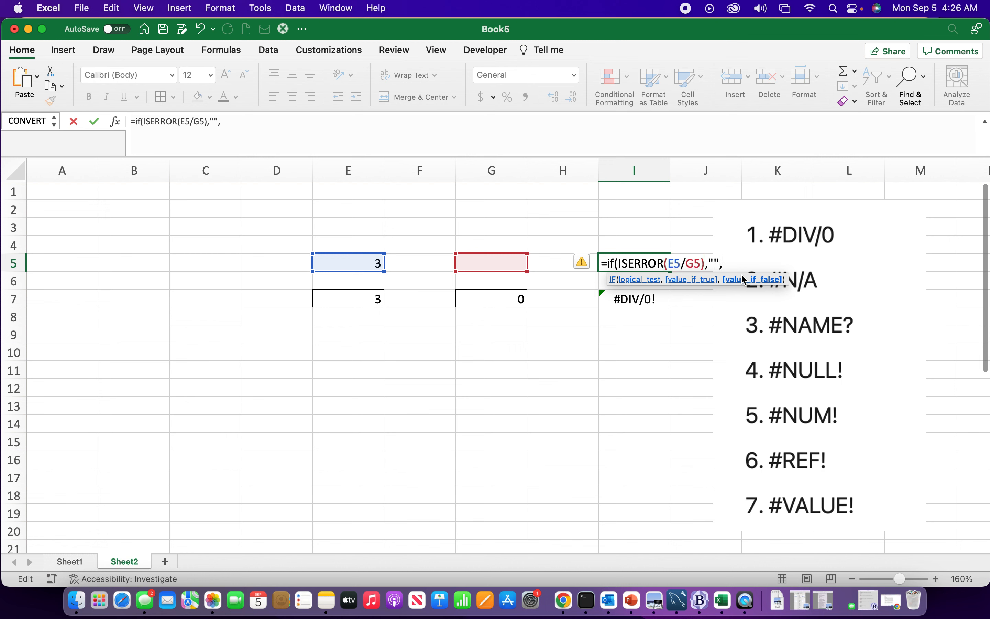
{"action": "type", "text": "(E5/G5)"}
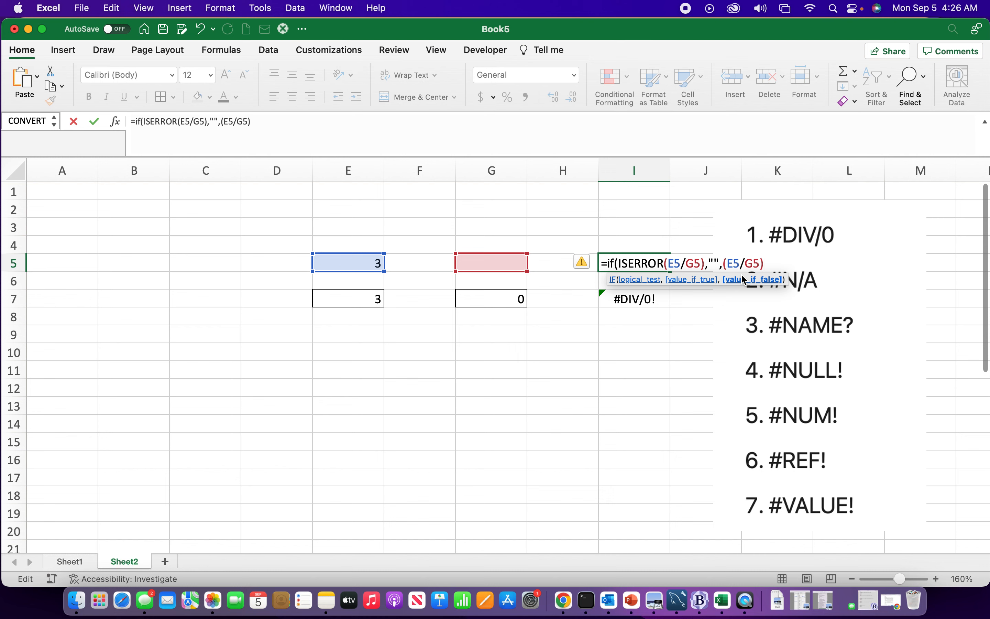
{"action": "type", "text": ")"}
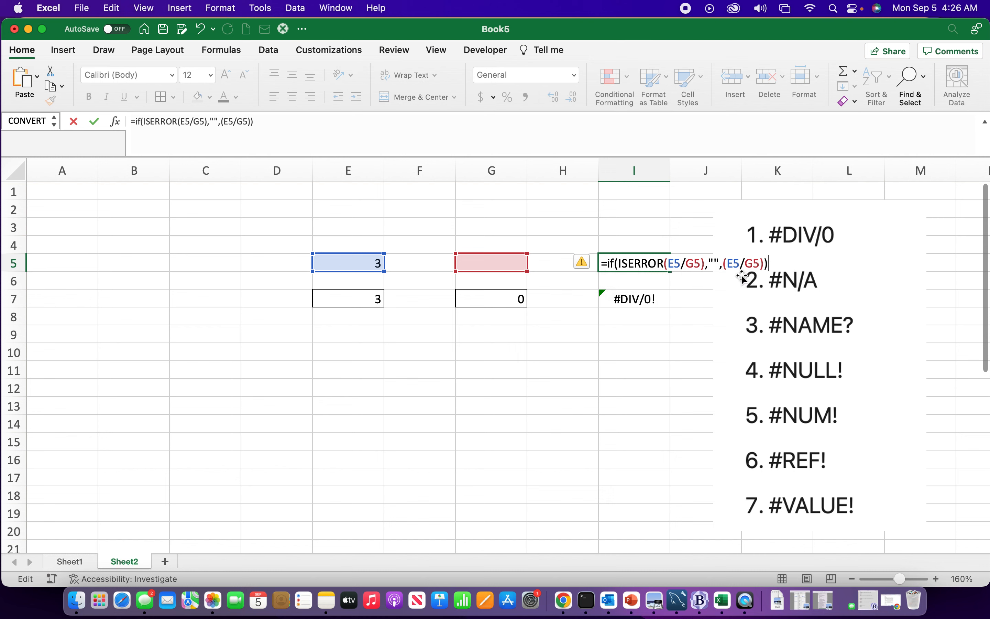
{"action": "key", "text": "Return"}
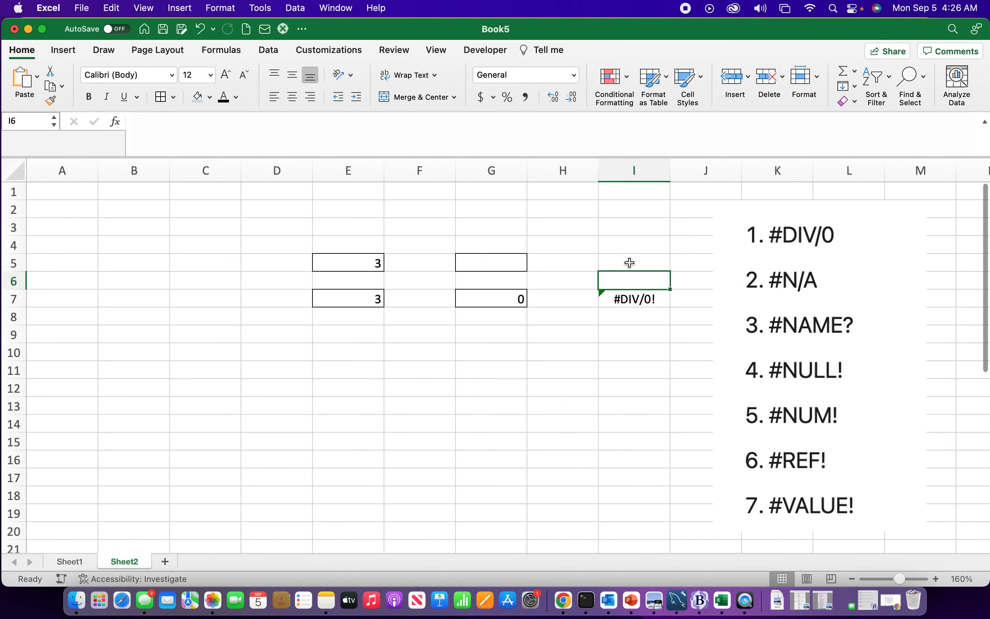
{"action": "left_click", "coordinate": [630, 261]}
Step: Edit cell I7 so its division becomes the ISERROR test of an IF function: =IF(ISERROR(E7/G7)
{"action": "double_click", "coordinate": [632, 296]}
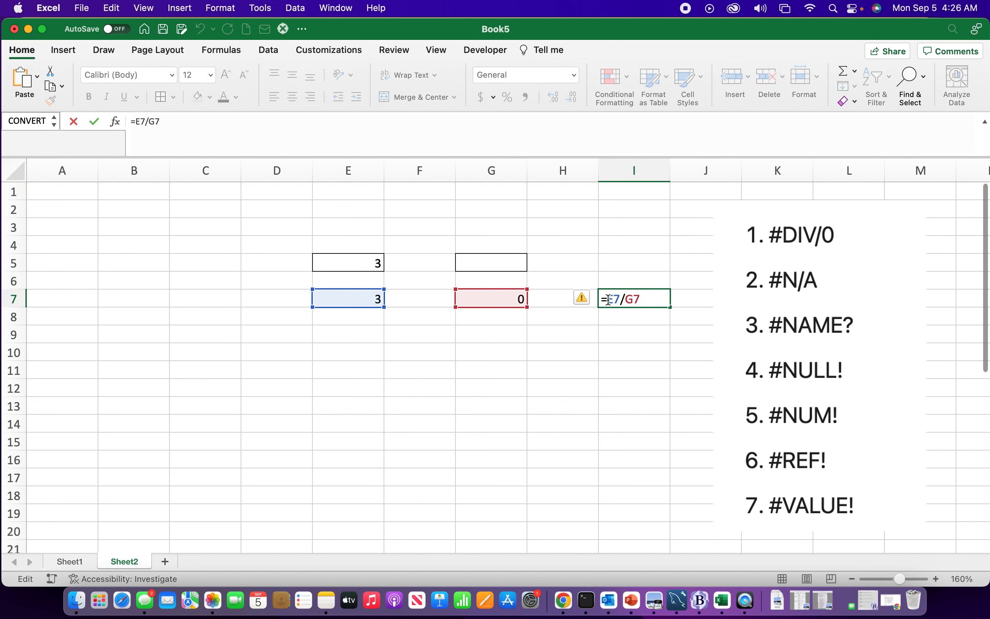
{"action": "left_click", "coordinate": [609, 301]}
{"action": "type", "text": "if"}
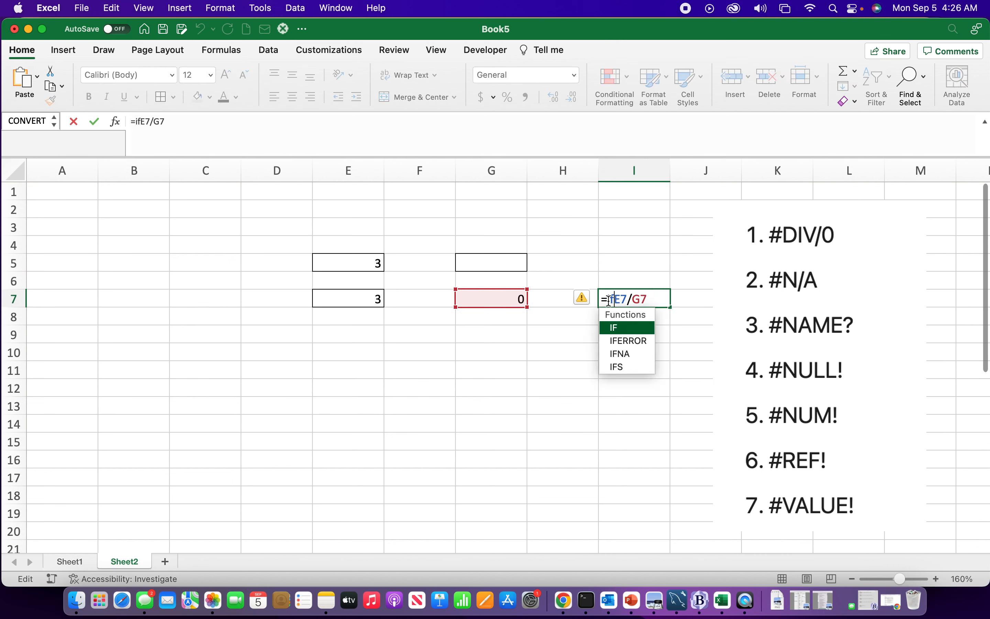
{"action": "type", "text": "(os"}
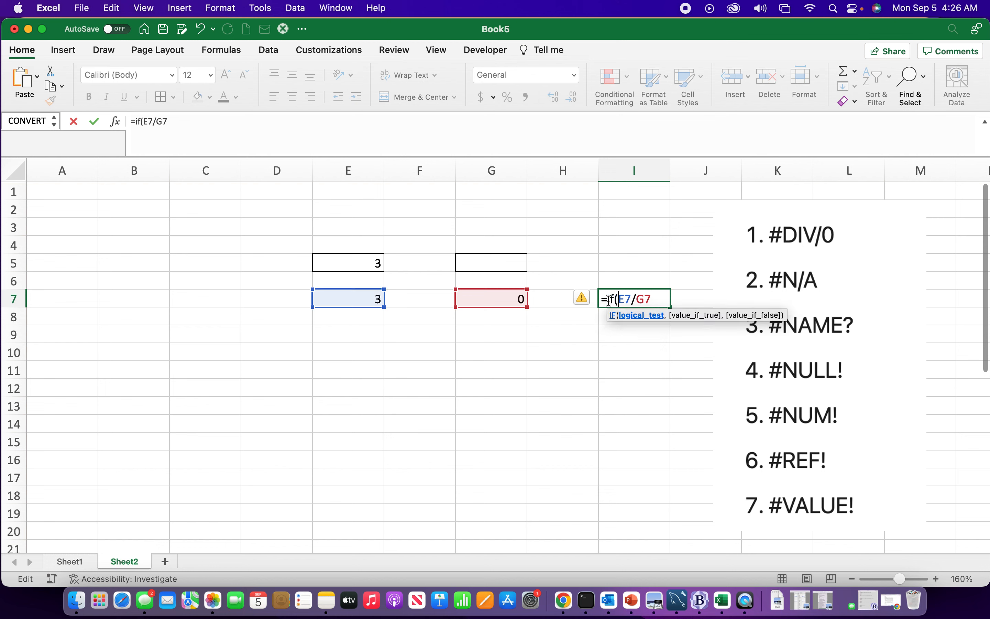
{"action": "key", "text": "BackSpace"}
{"action": "key", "text": "BackSpace"}
{"action": "type", "text": "ise"}
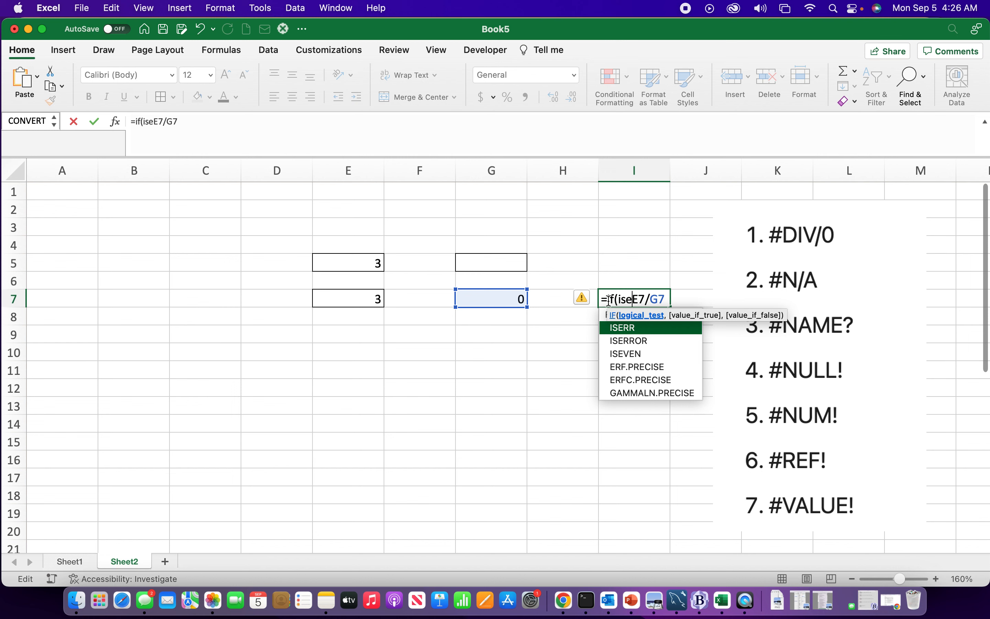
{"action": "double_click", "coordinate": [628, 341]}
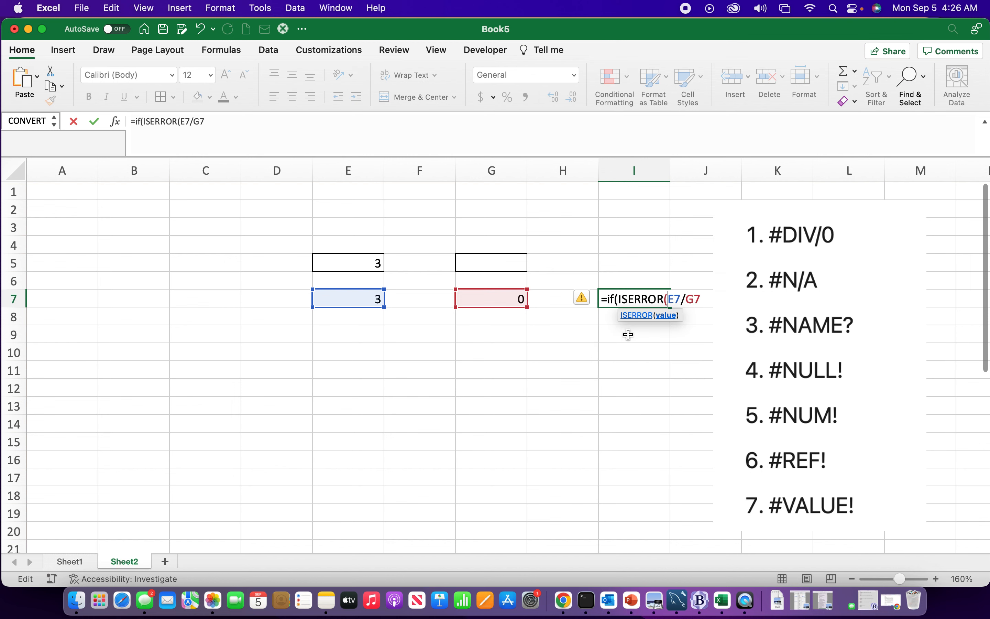
{"action": "left_click", "coordinate": [702, 298]}
{"action": "type", "text": ","}
{"action": "key", "text": "BackSpace"}
{"action": "type", "text": ")"}
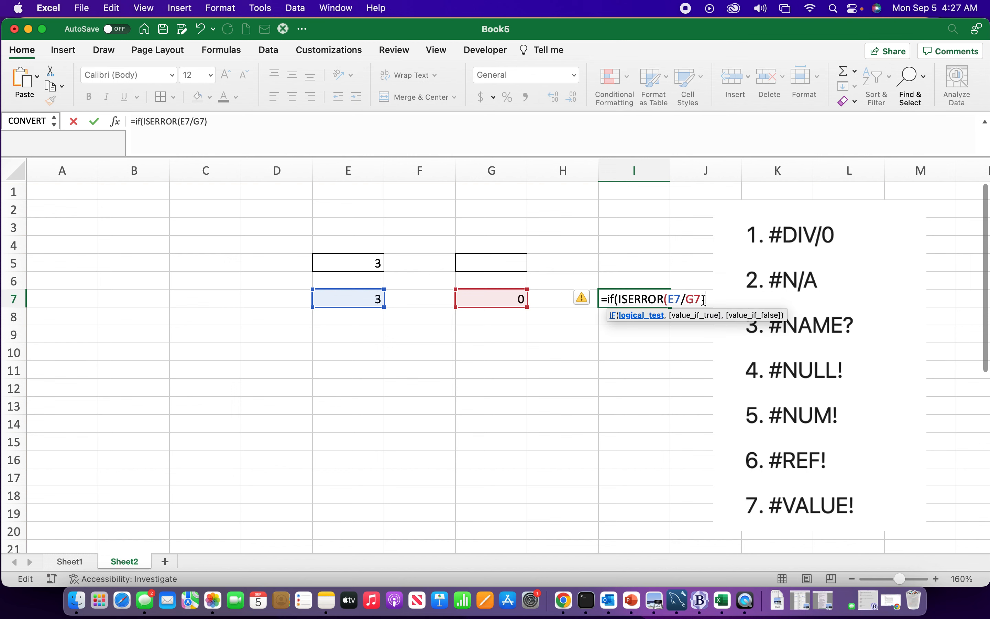
Step: Finish I7's IF formula with "" as the true value and a copy of (E7/G7) as the false value
{"action": "type", "text": ","}
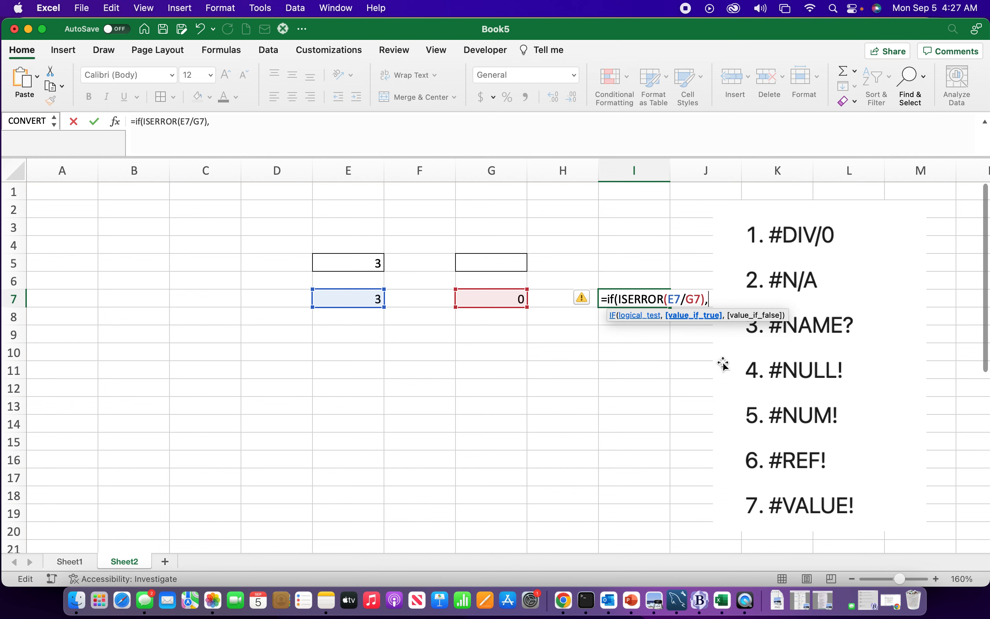
{"action": "type", "text": "\"\","}
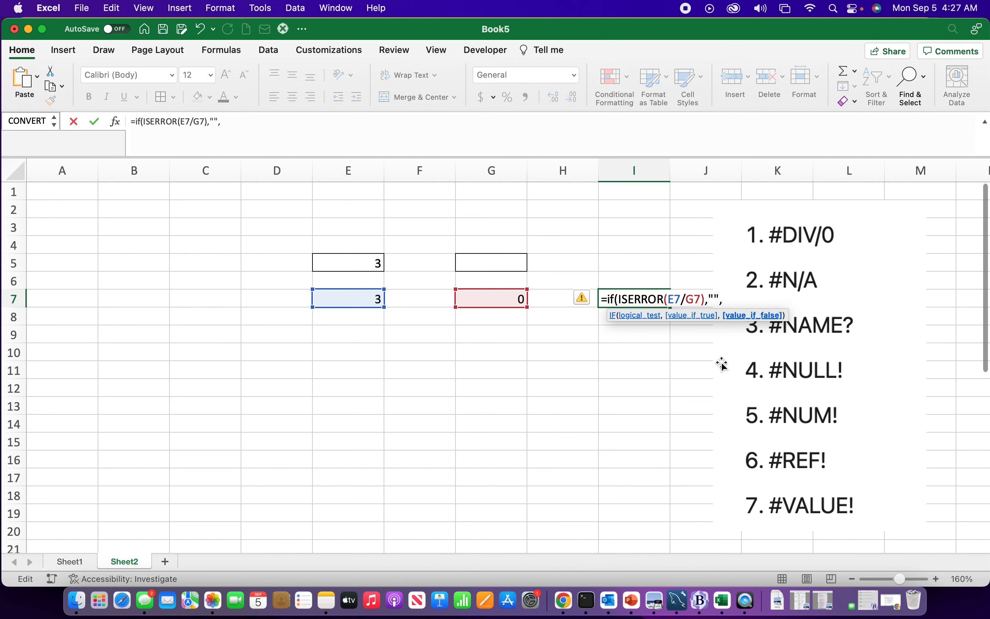
{"action": "left_click_drag", "start_coordinate": [704, 299], "coordinate": [666, 299]}
{"action": "key", "text": "cmd+c"}
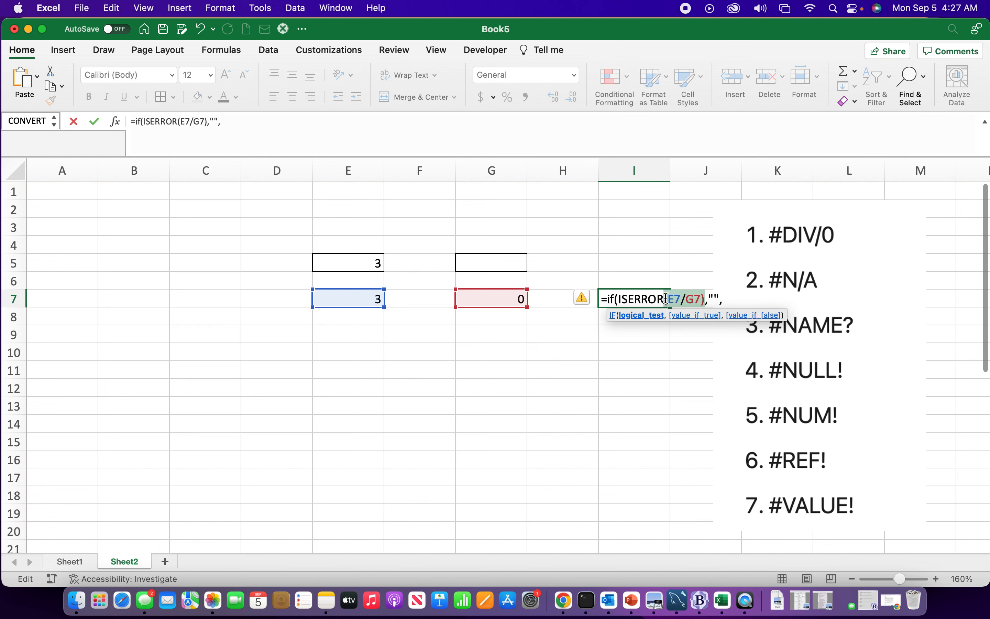
{"action": "left_click", "coordinate": [725, 299]}
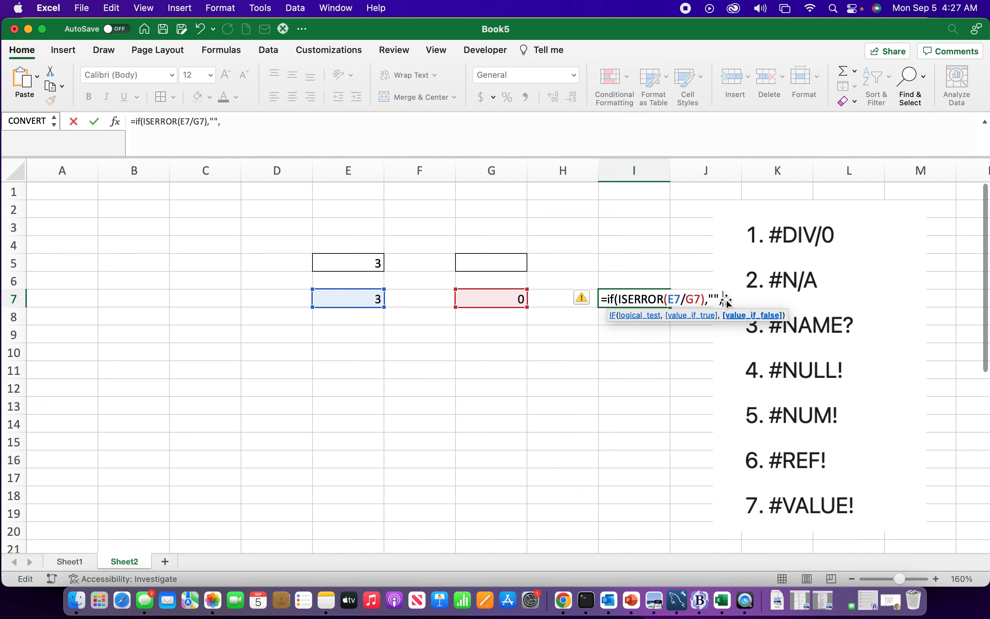
{"action": "key", "text": "cmd+v"}
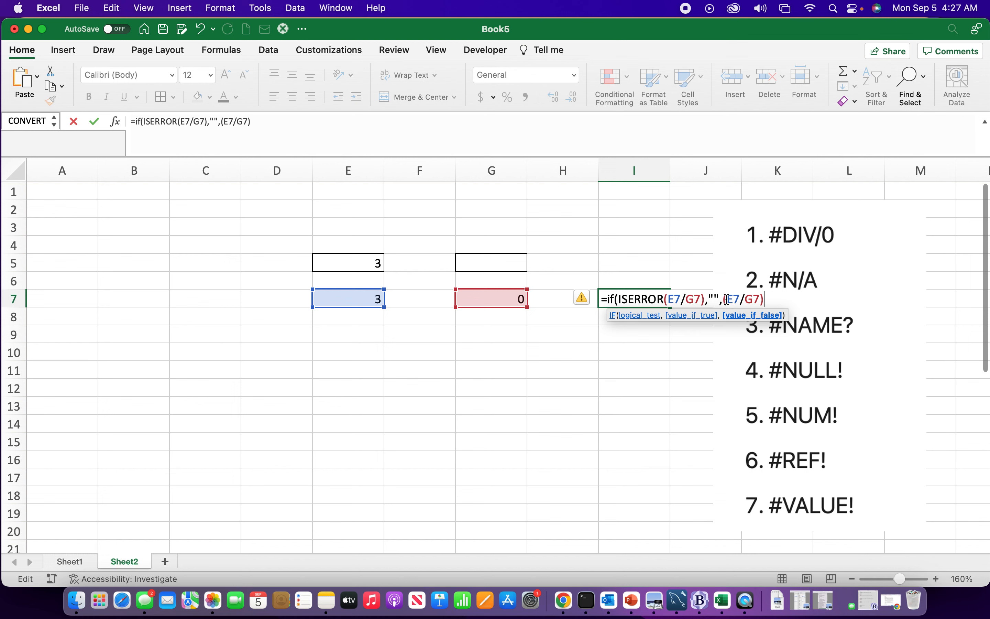
{"action": "type", "text": ")"}
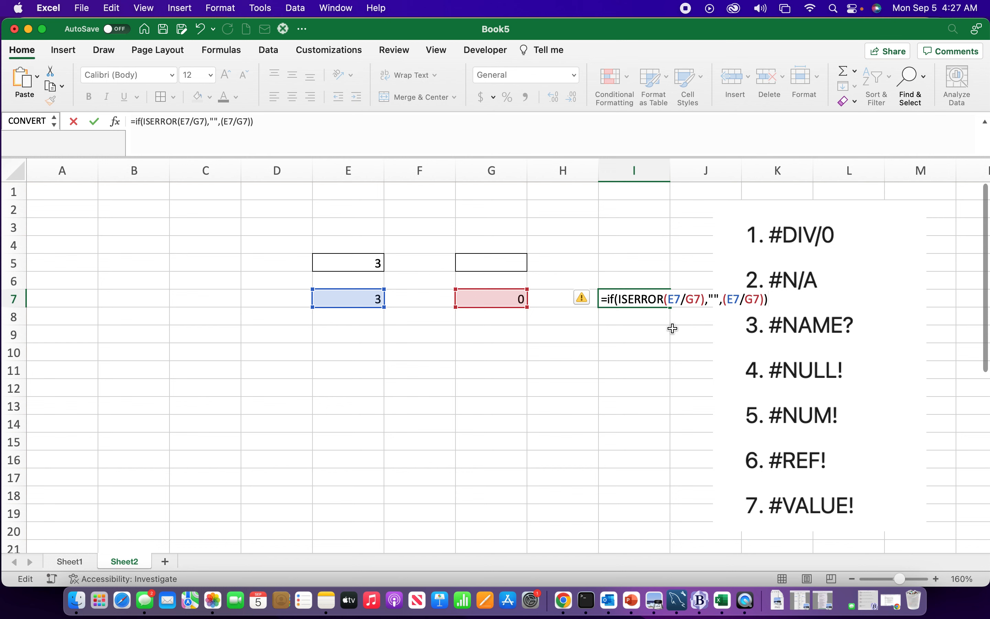
{"action": "key", "text": "Return"}
{"action": "left_click", "coordinate": [637, 300]}
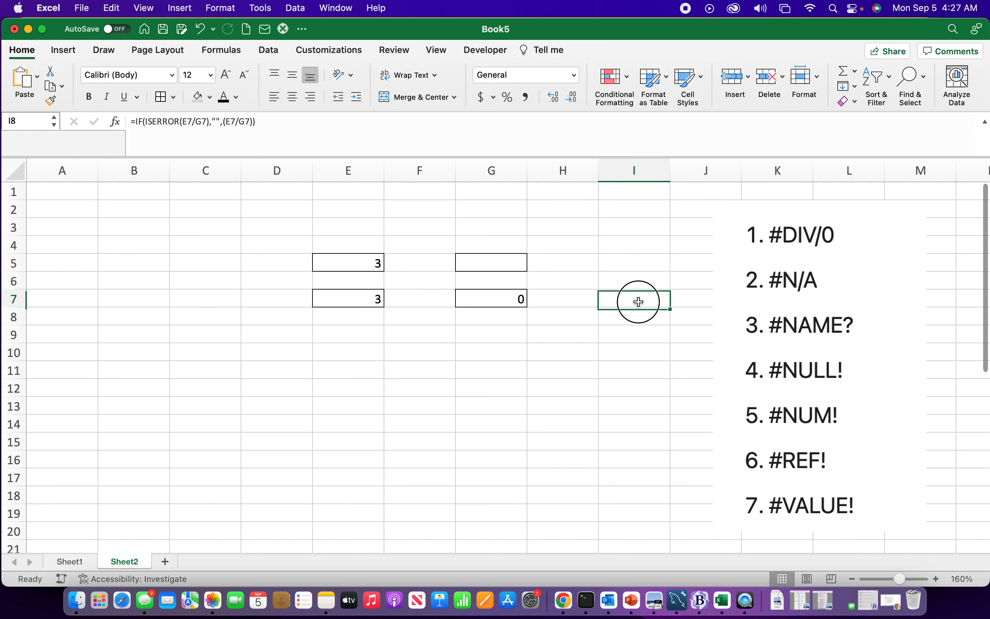